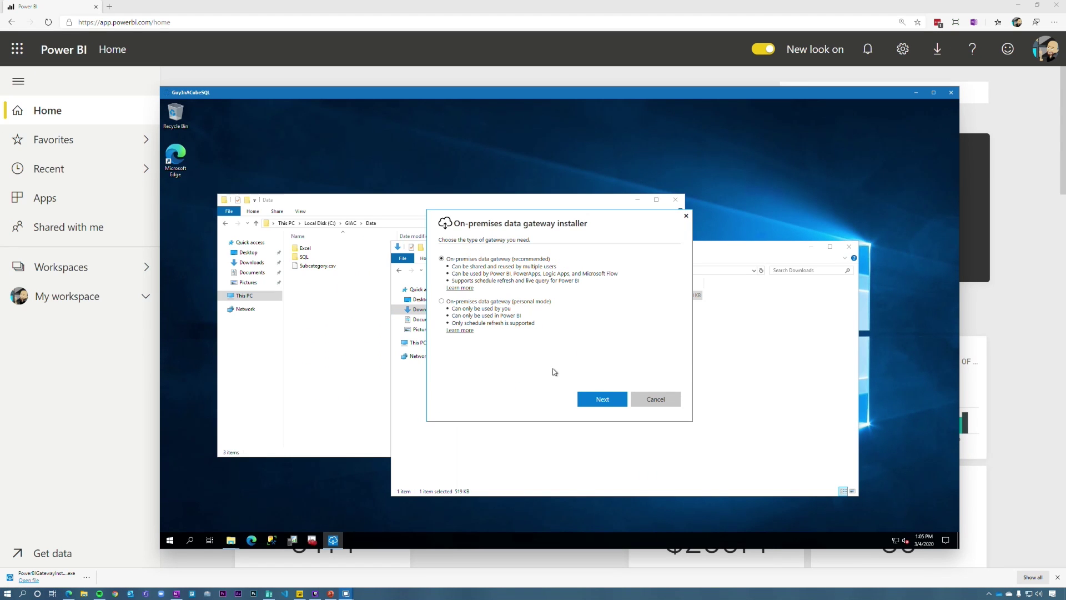
Step: Install the recommended standard gateway, accepting the terms and approving both UAC prompts
click(601, 400)
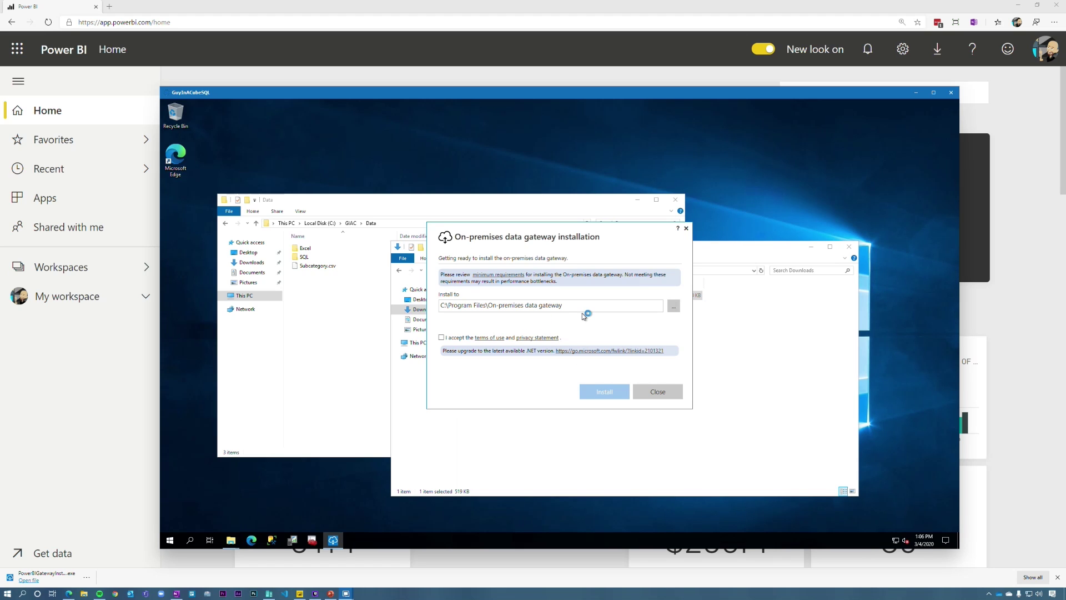
click(464, 338)
click(611, 392)
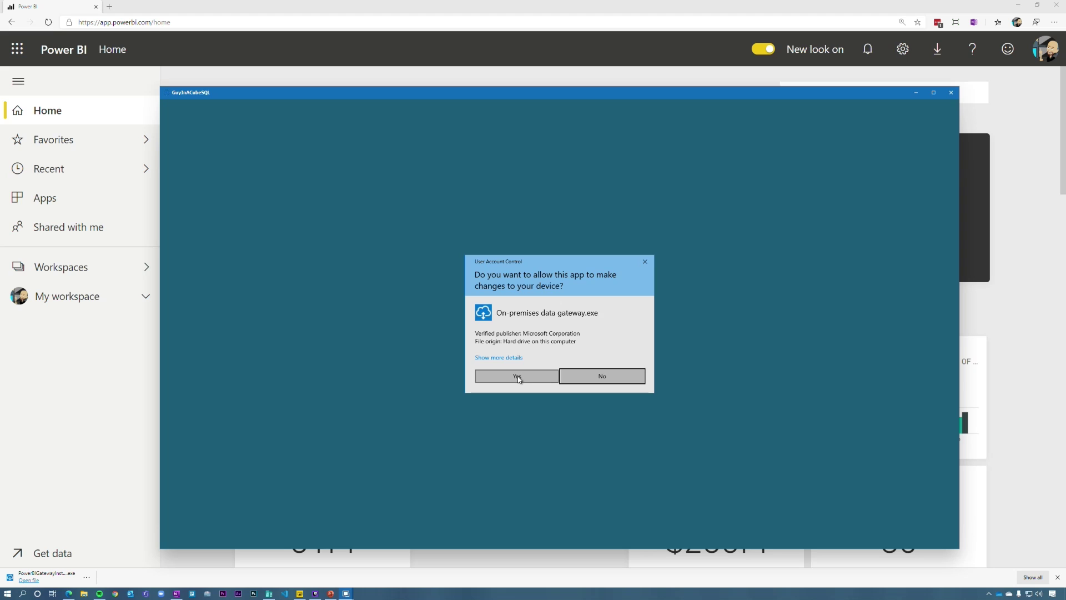
click(511, 376)
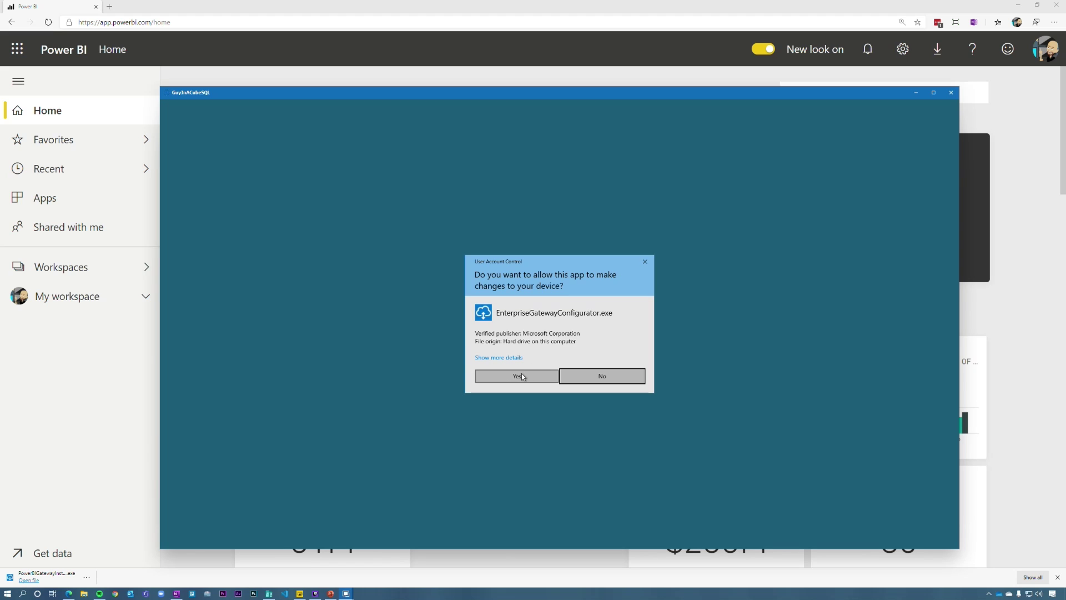
click(521, 373)
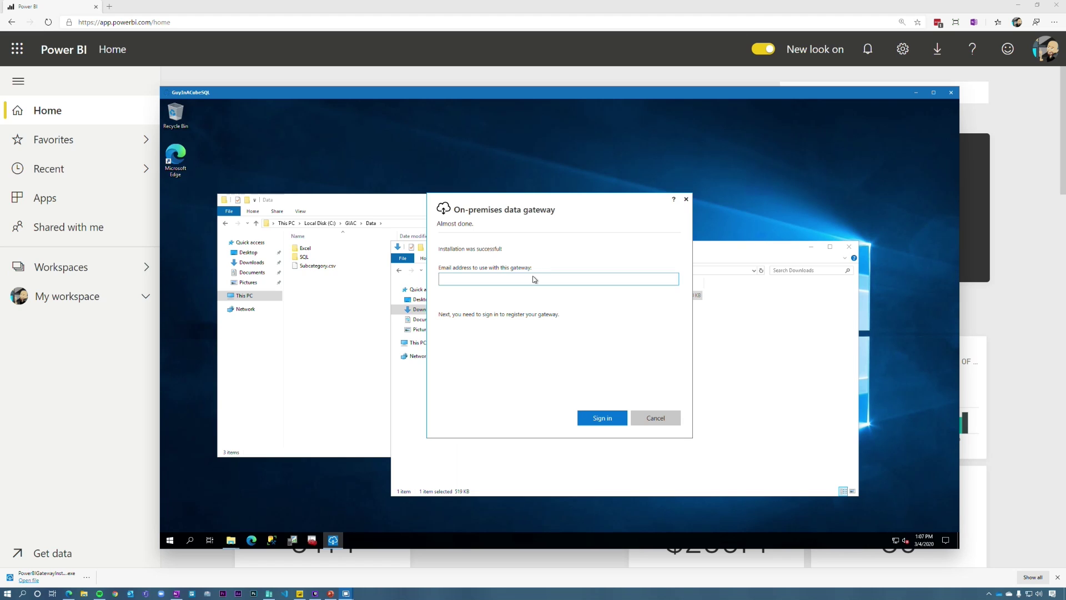
Step: Sign in with the account e-mail and choose to register a new gateway
click(611, 426)
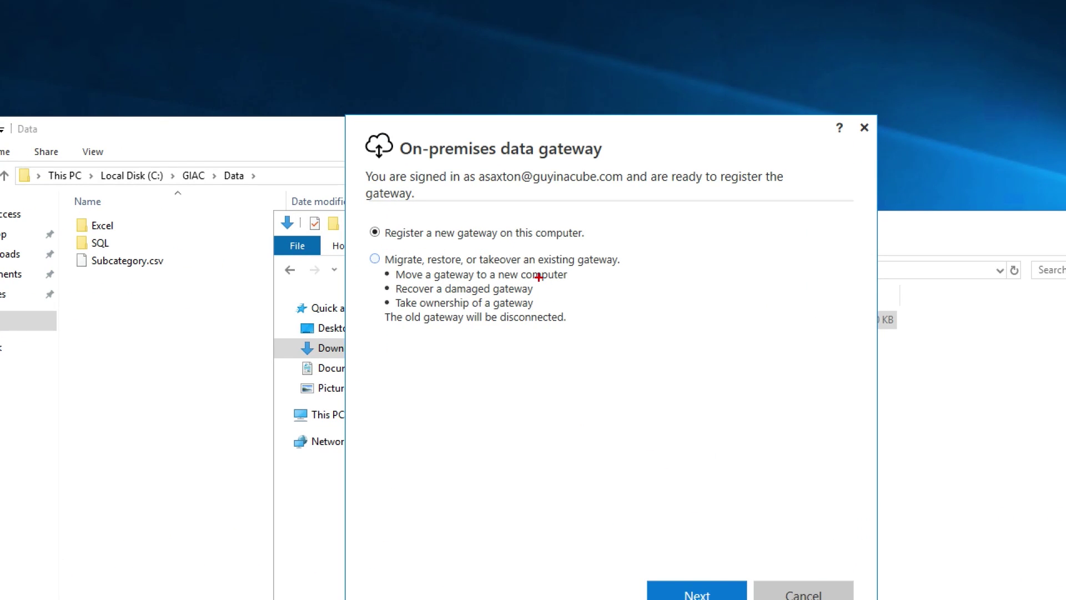
mouse_move(349, 244)
mouse_down()
mouse_move(752, 378)
mouse_move(710, 352)
mouse_up()
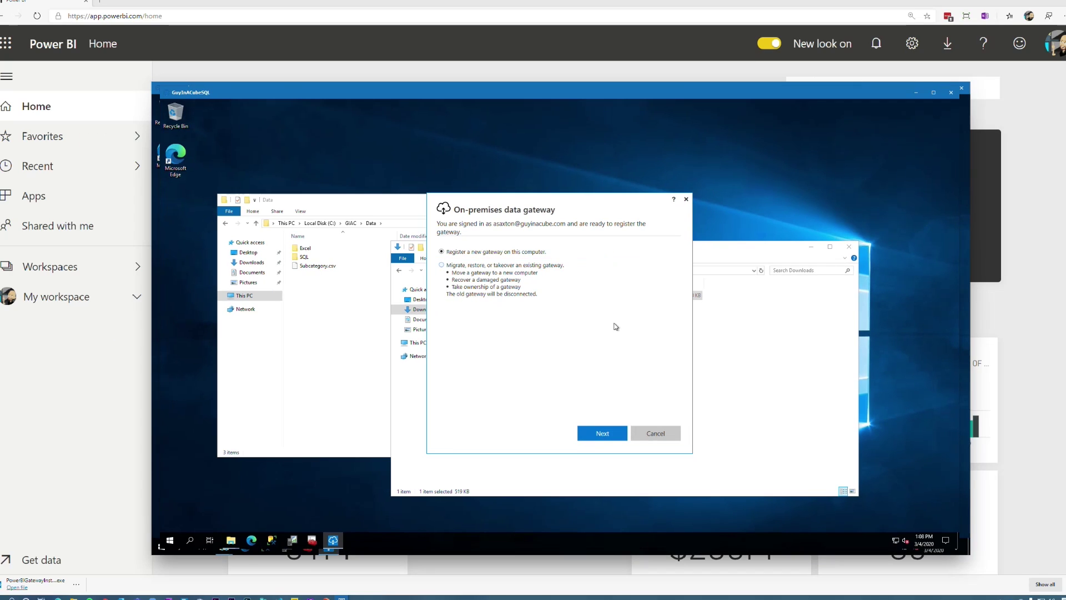
click(692, 595)
Step: Name the gateway 'Contoso Gateway', paste and confirm the recovery key, and configure it
click(491, 264)
text(Contoso Ga)
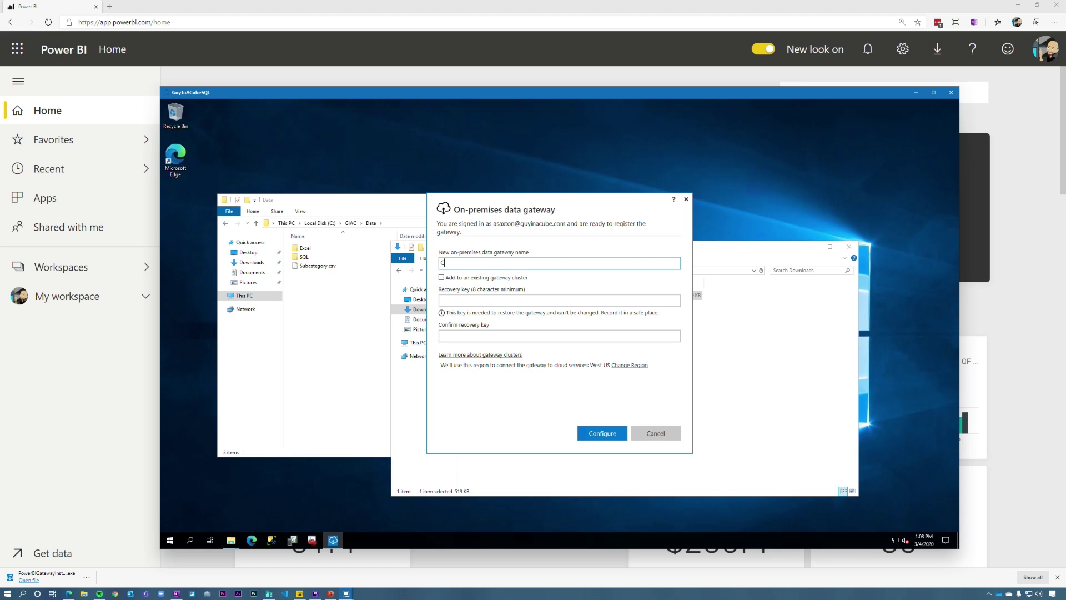
text(teway)
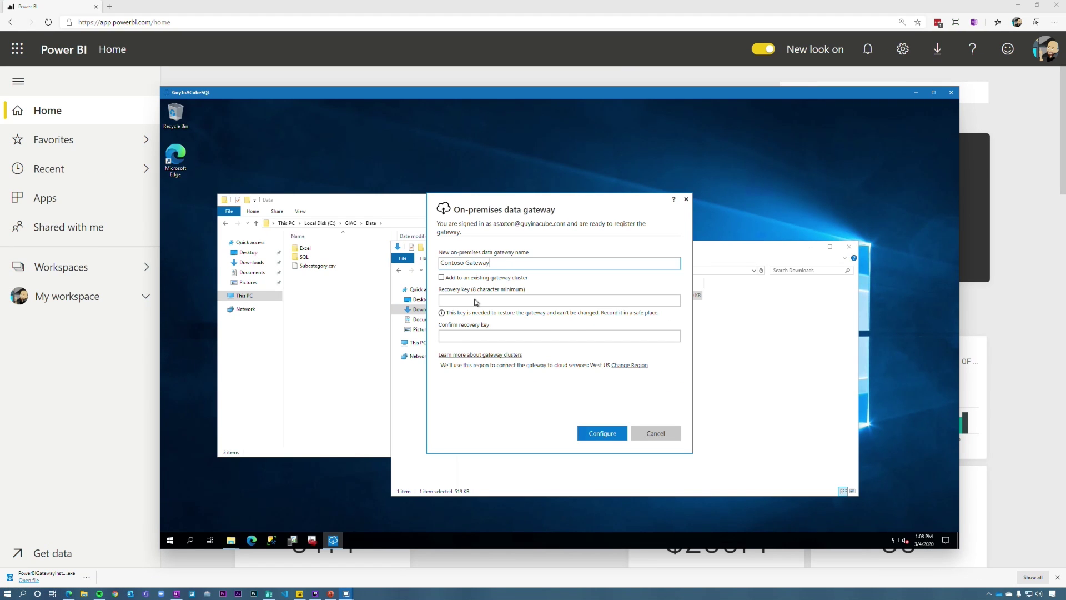
click(467, 305)
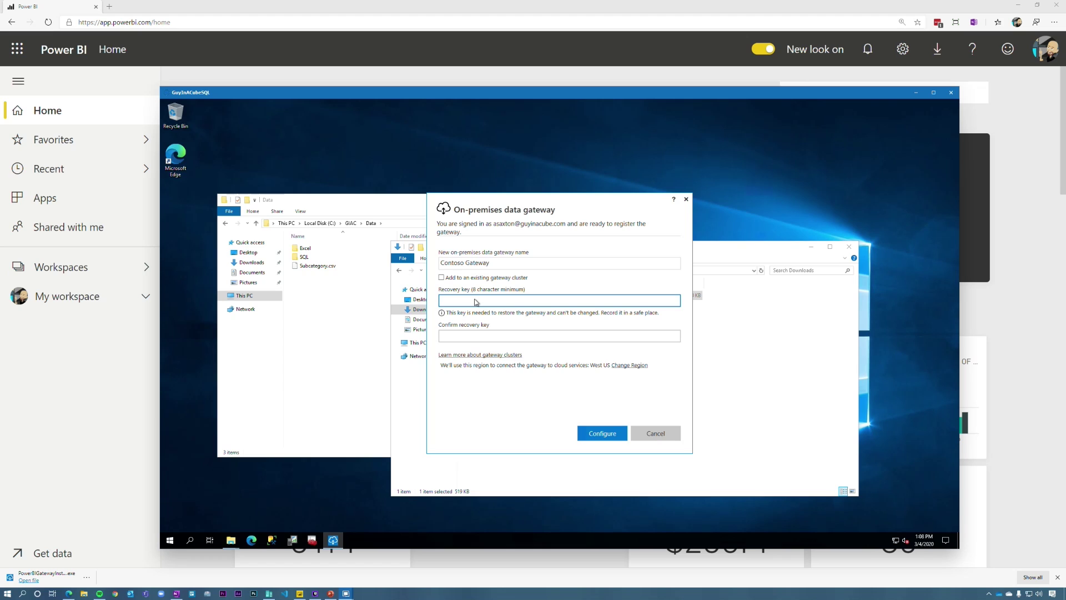
key(ctrl+v)
key(Tab)
key(ctrl+v)
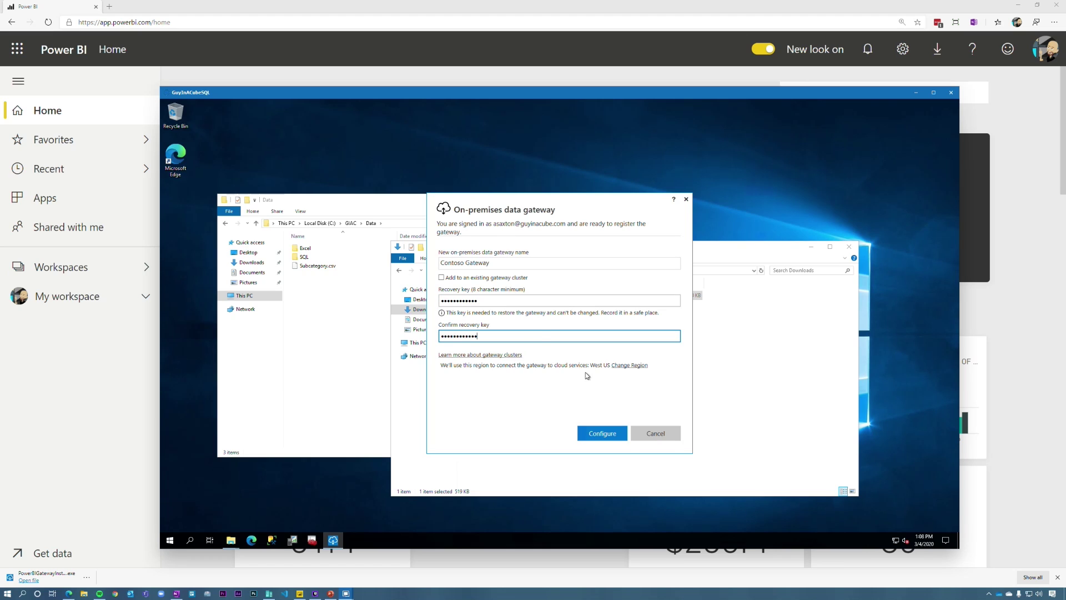
click(607, 438)
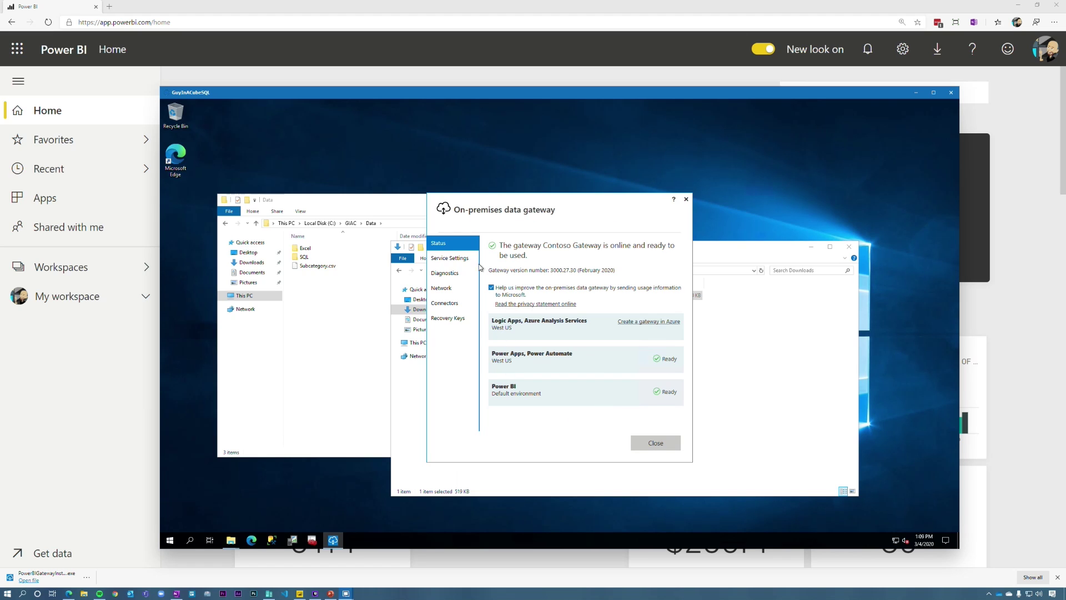
Step: Review the Service Settings, Diagnostics, Network and Connectors pages, then close the gateway window
click(455, 259)
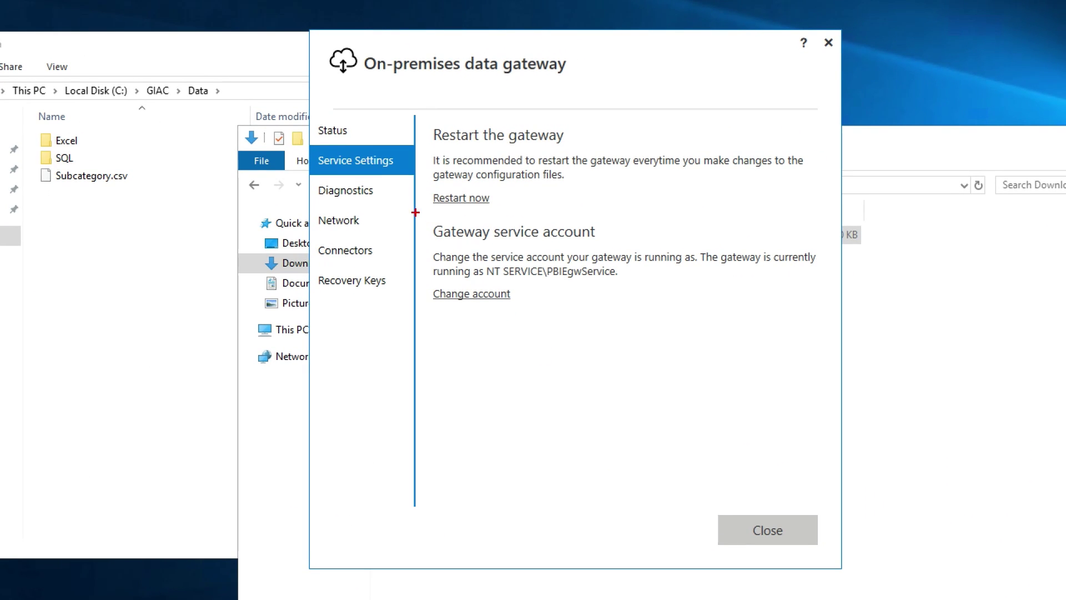
drag(415, 212, 679, 321)
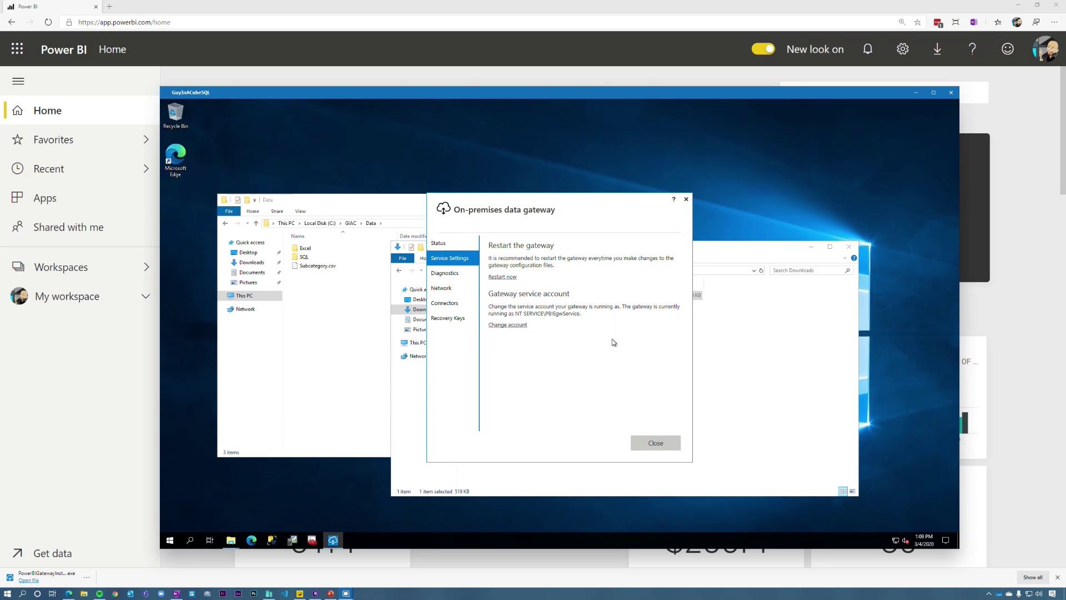
click(331, 197)
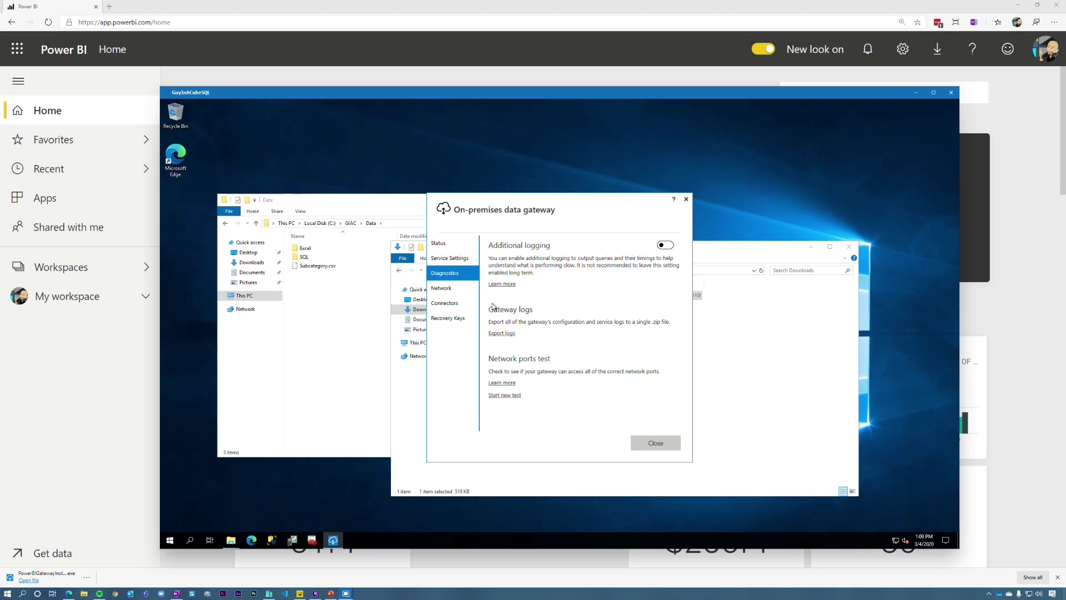
click(444, 288)
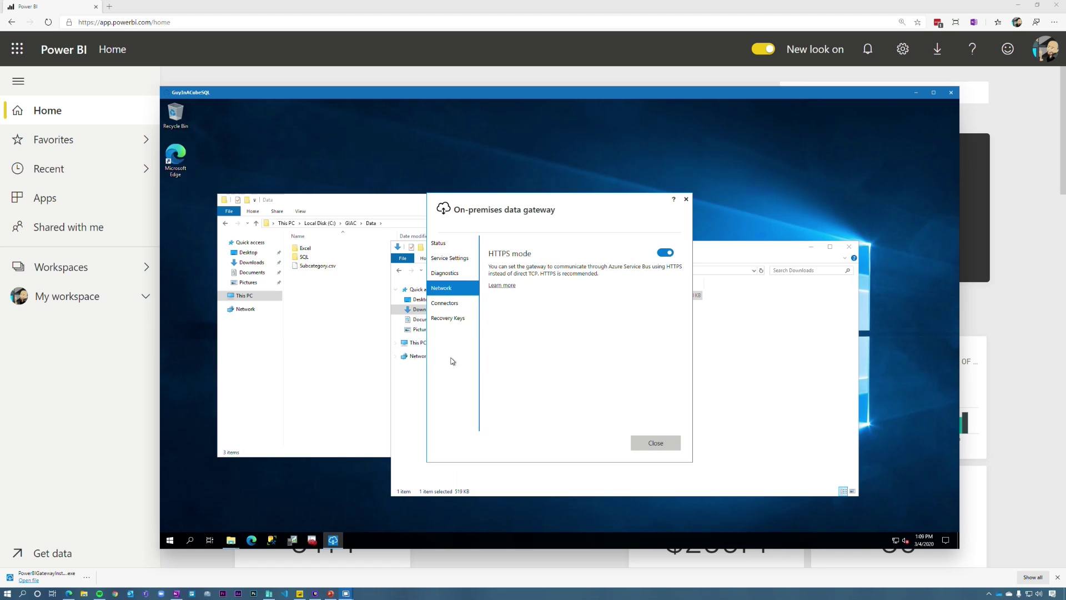
click(449, 307)
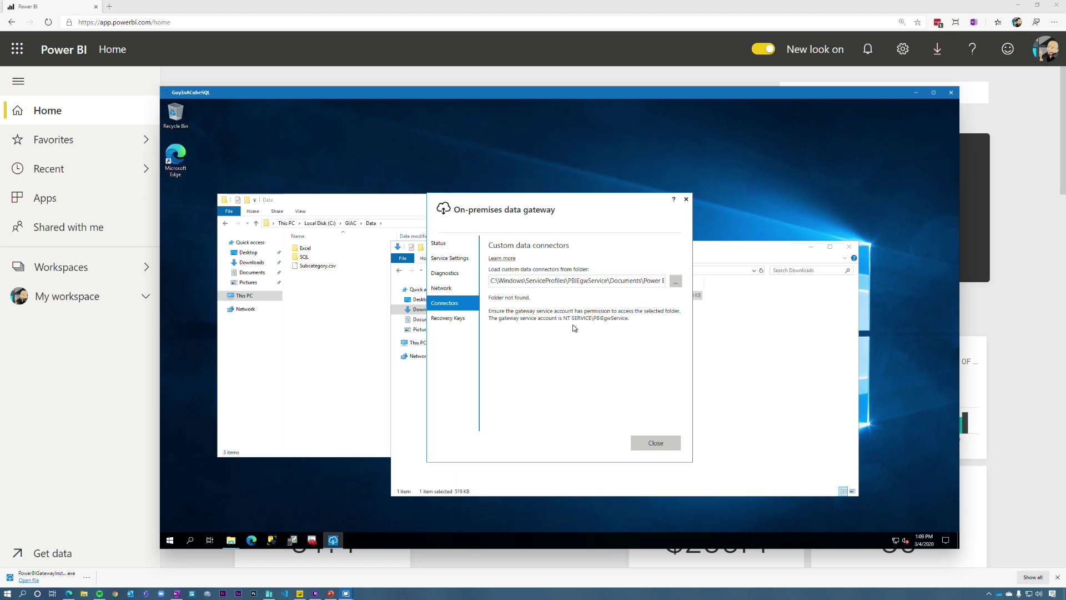
click(655, 442)
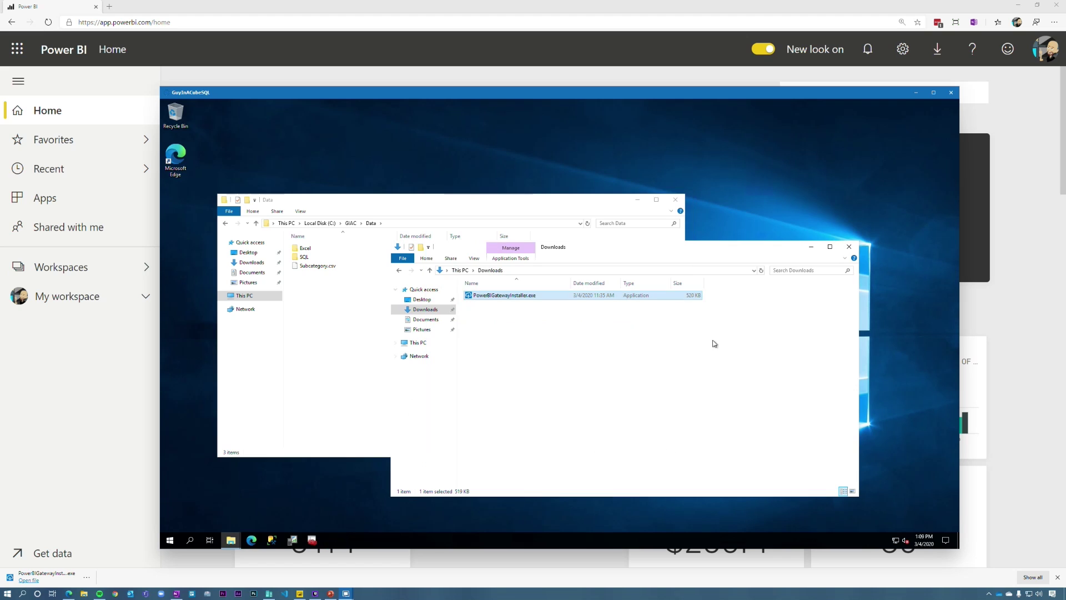
Step: Open the AdventureWorks Local dataset settings in the Demo workspace and expand Gateway connection
click(521, 5)
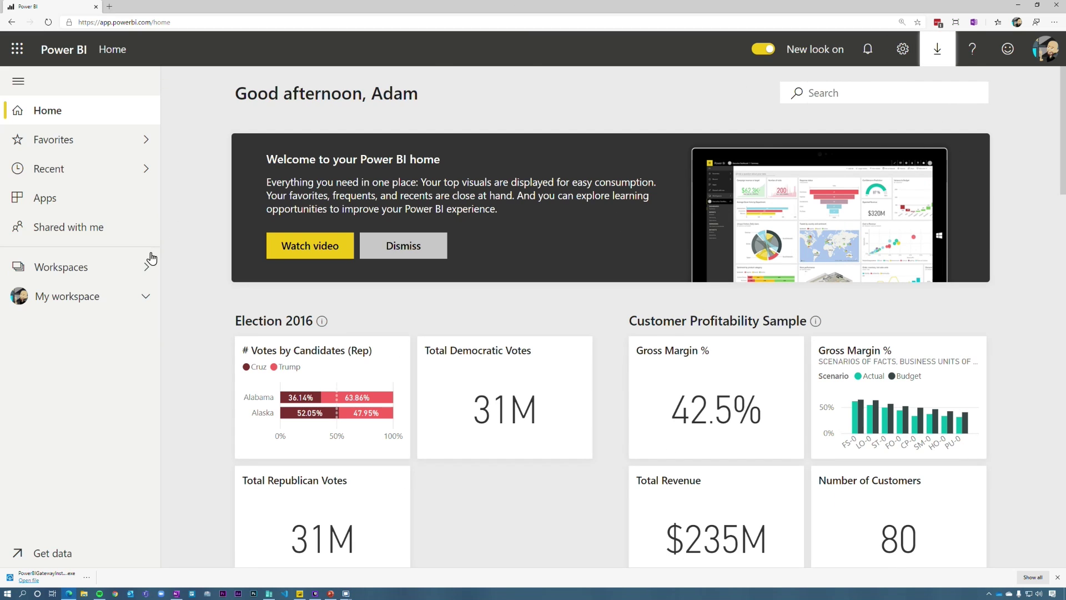
click(98, 274)
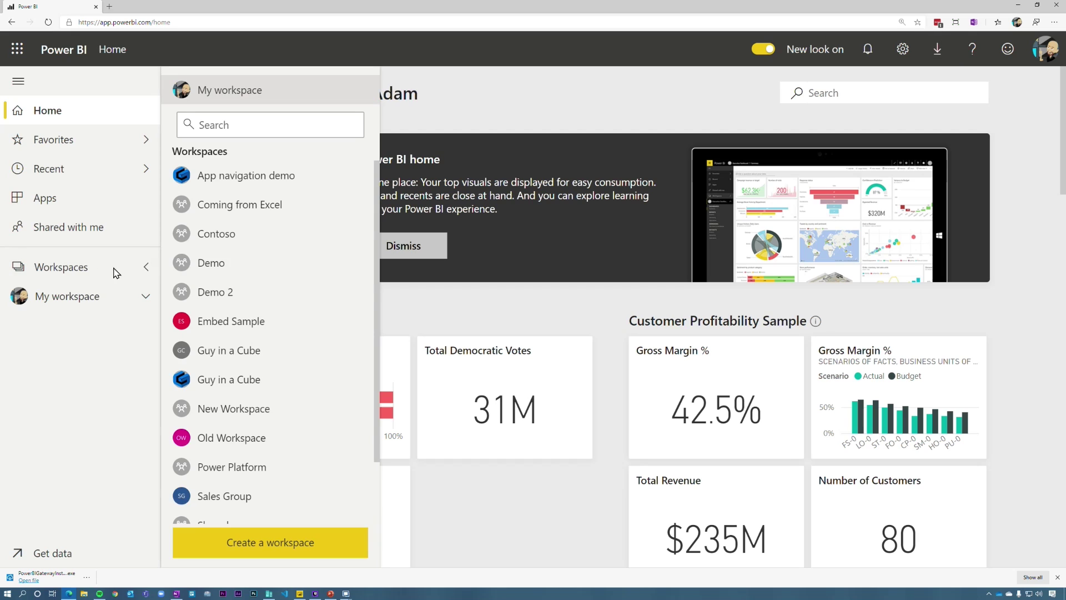
click(214, 269)
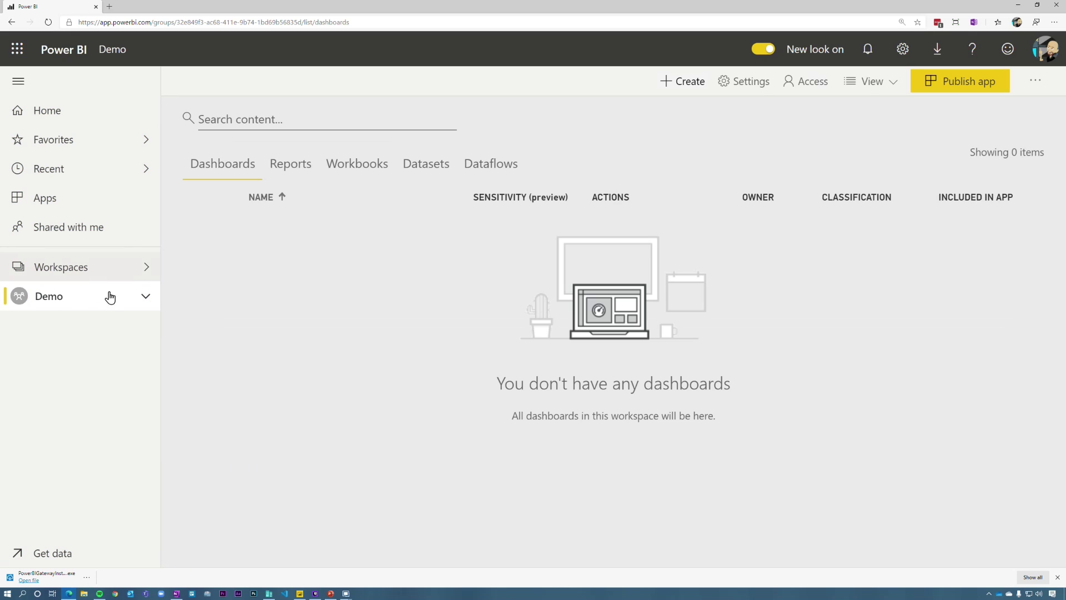
click(427, 173)
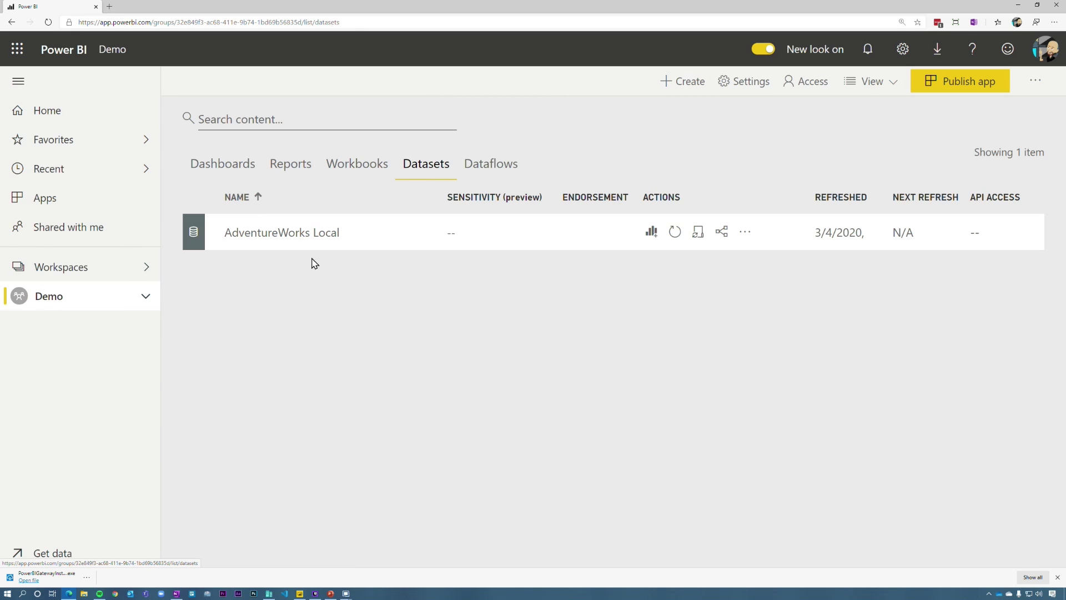
click(698, 233)
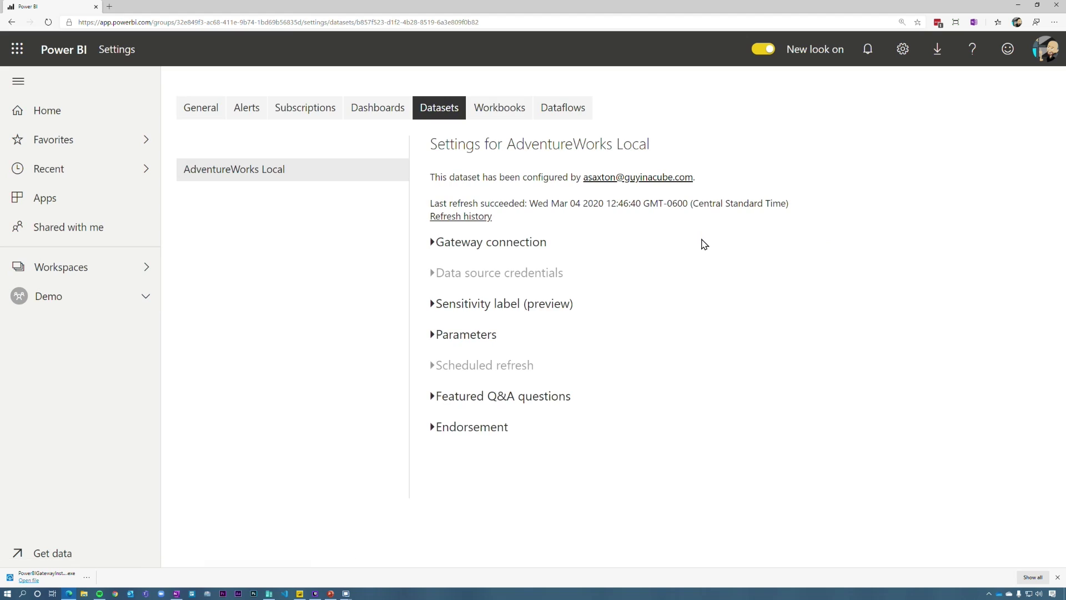
click(466, 248)
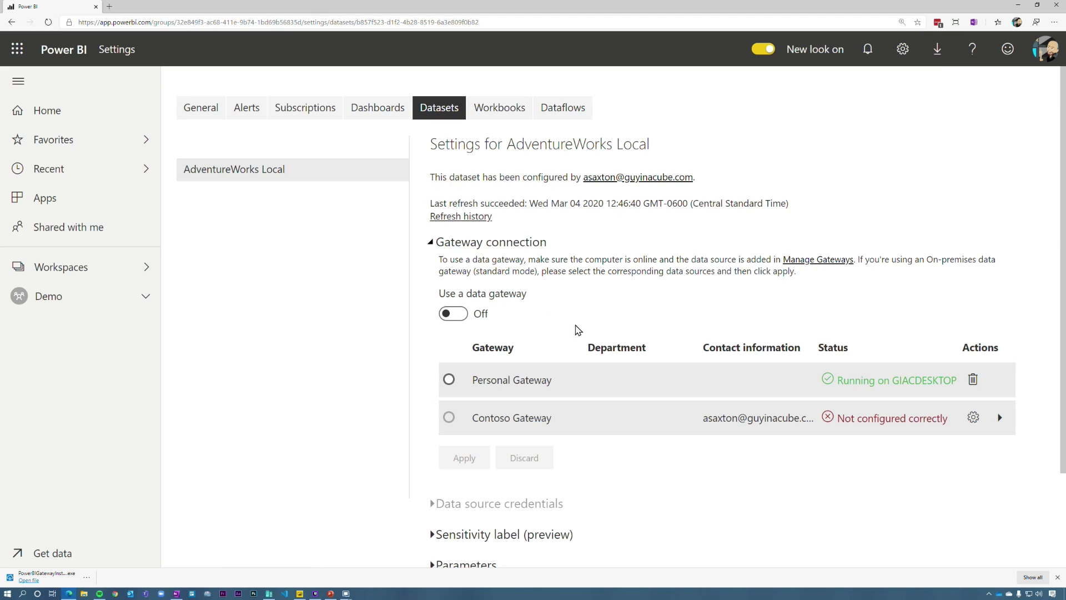
scroll(567, 316, down, 1)
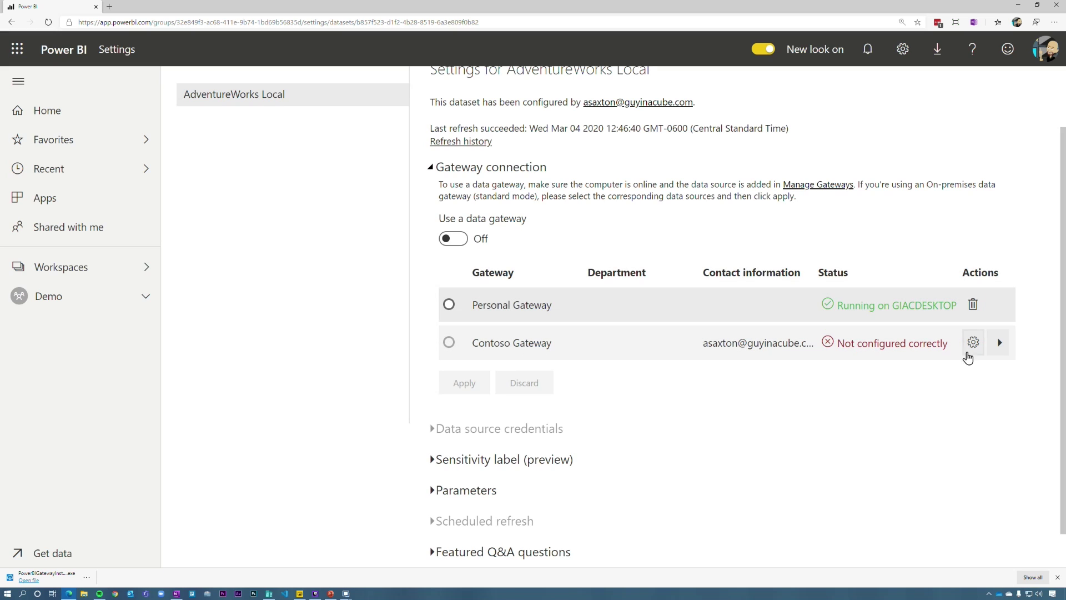
Step: Show Contoso Gateway's data sources and highlight the File, SqlServer, Extension and Web sources
click(999, 343)
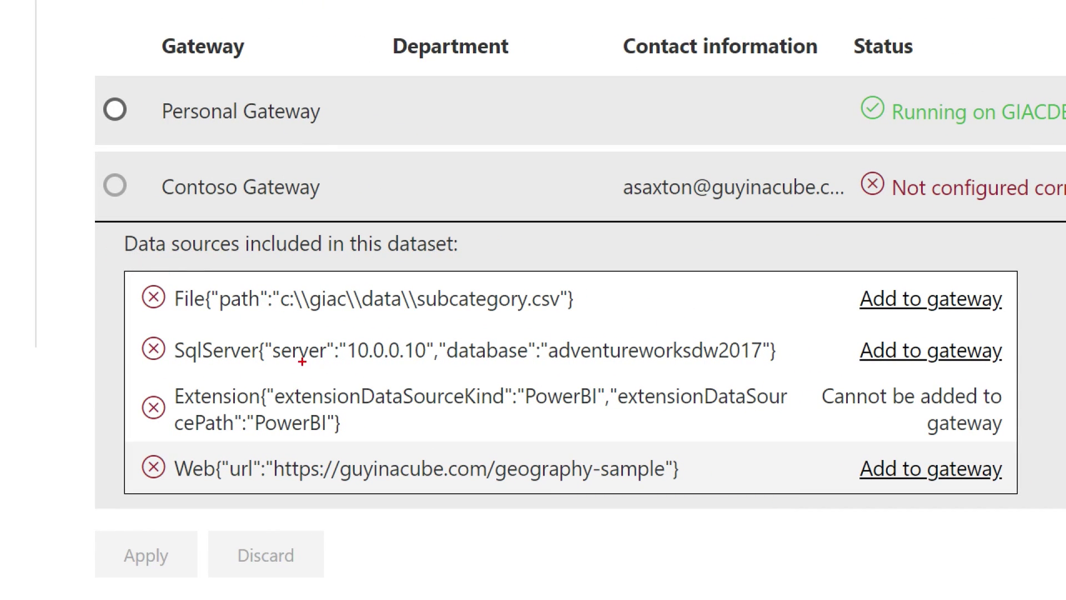
mouse_move(135, 269)
mouse_down()
mouse_move(683, 376)
mouse_move(806, 376)
mouse_up()
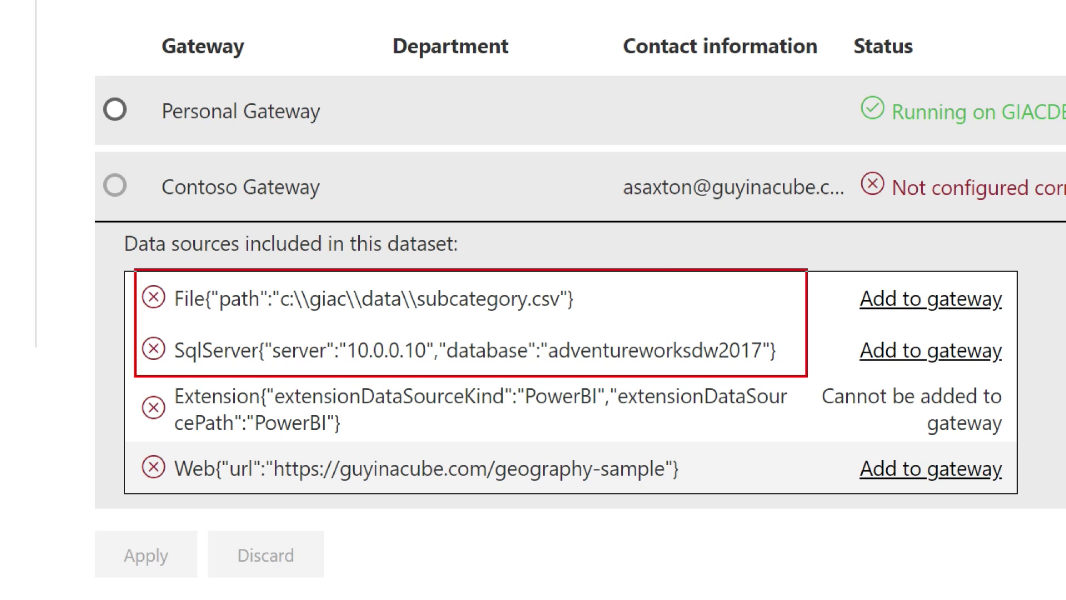
key(e)
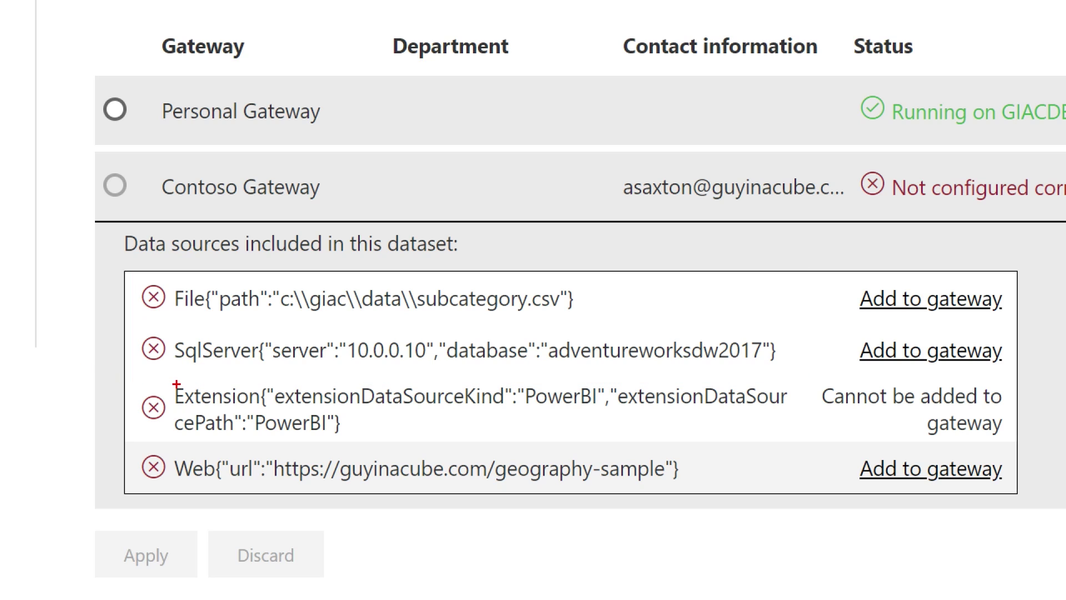
drag(138, 380, 806, 447)
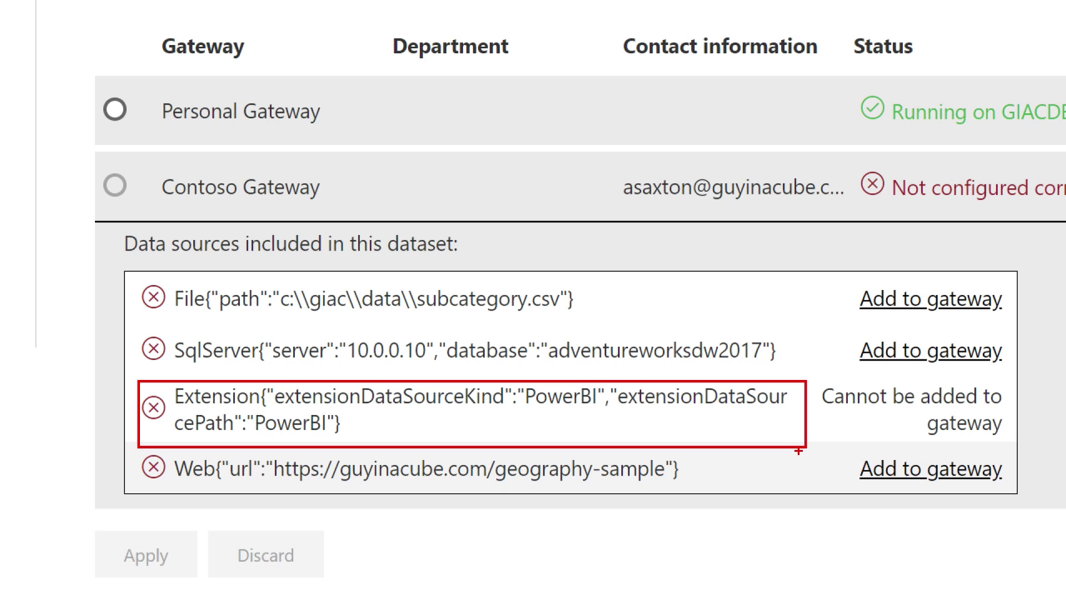
key(e)
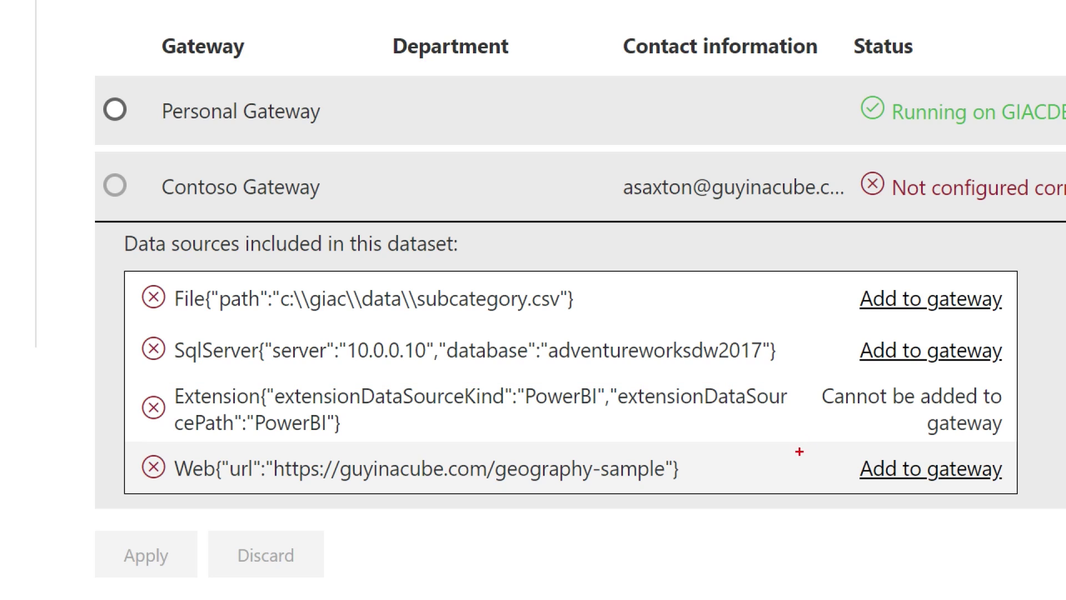
drag(121, 428, 710, 503)
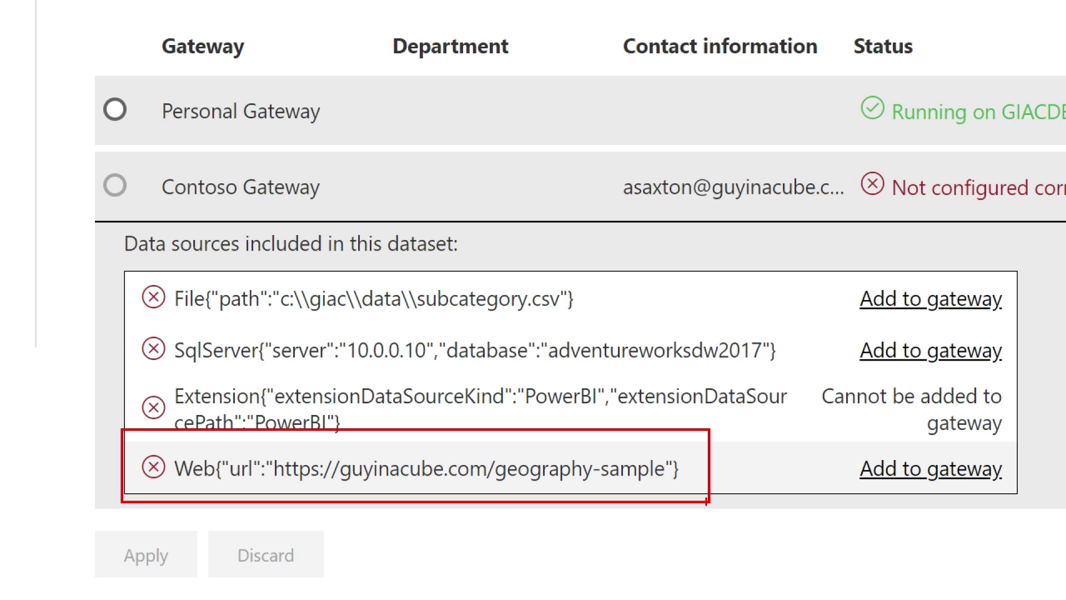
key(Escape)
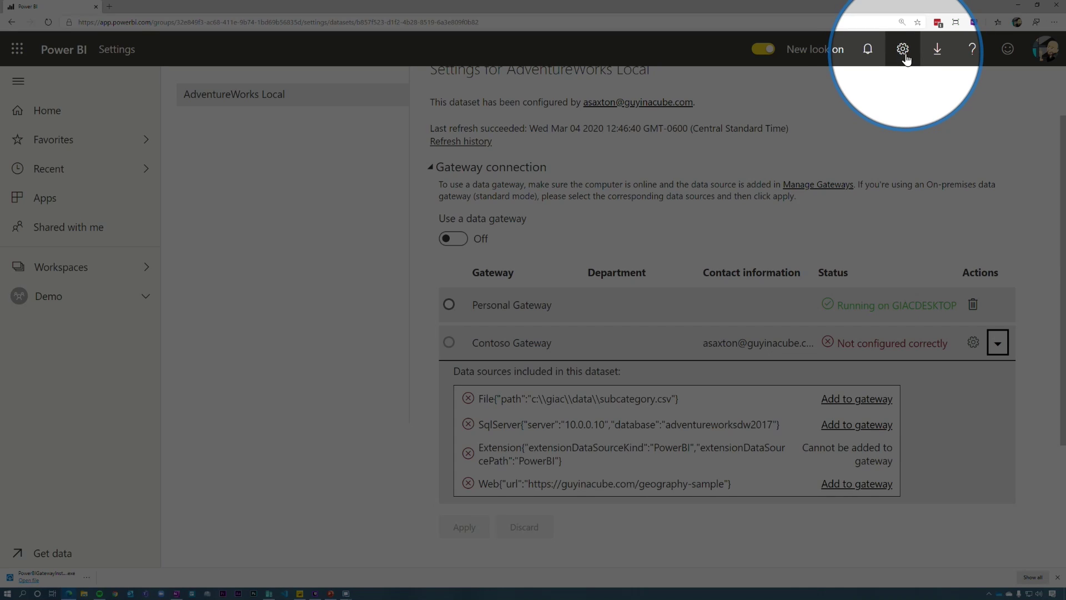
Step: Go to Manage gateways and open the options for Contoso Gateway
click(904, 54)
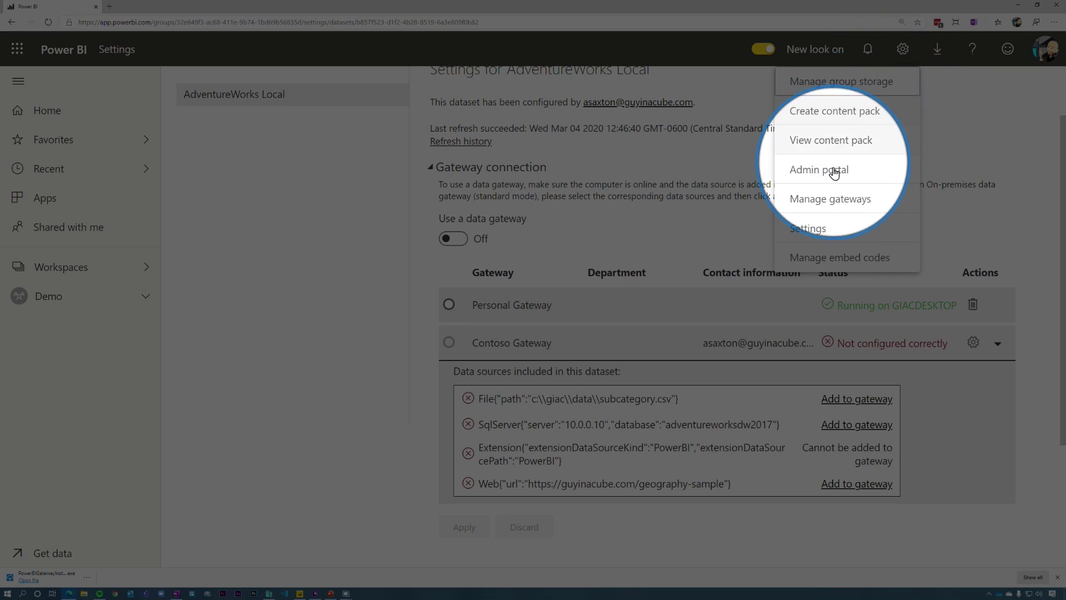
click(831, 200)
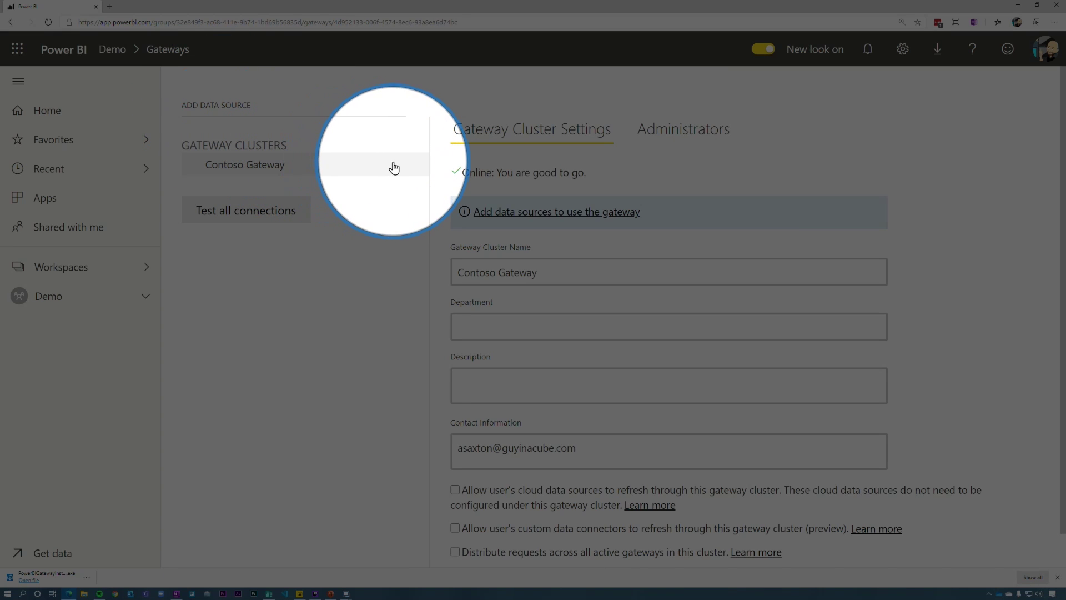
mouse_move(408, 174)
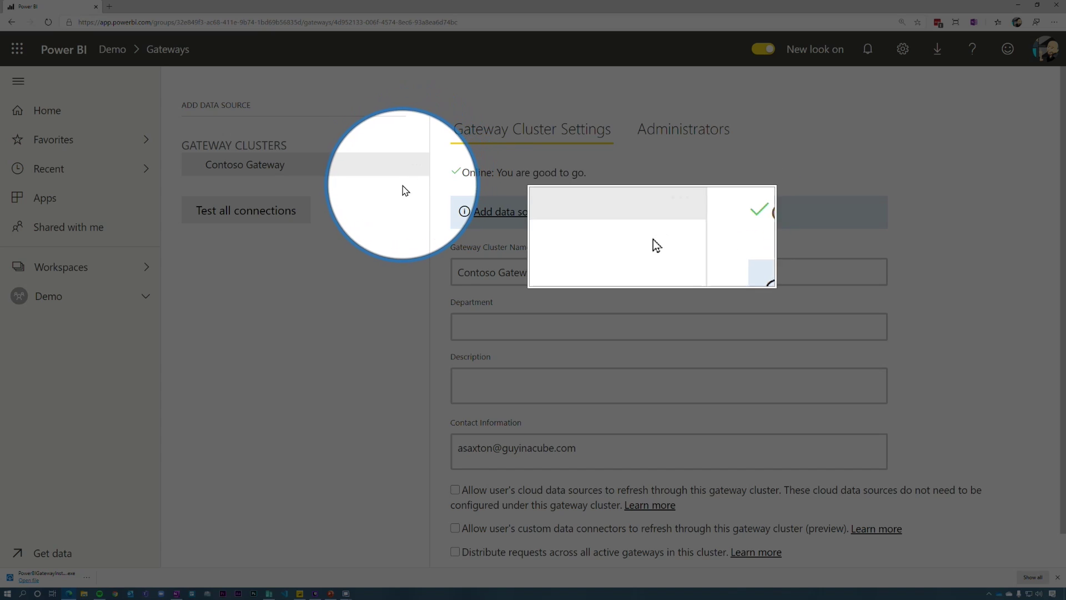
click(417, 169)
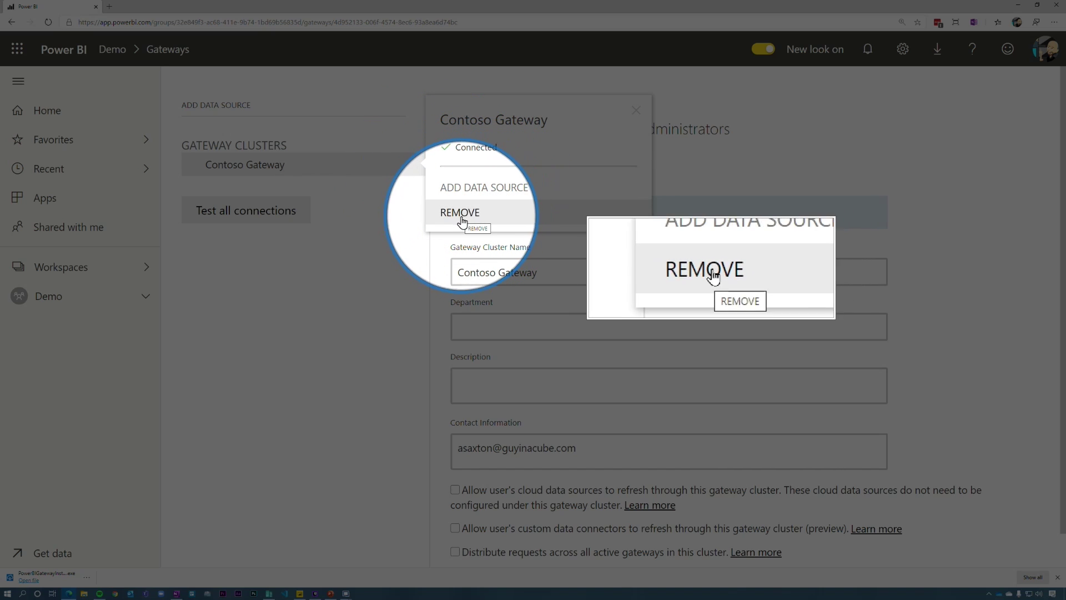
Step: Add a SQL Server data source named 'SQL' for server 10.0.0.10, database AdventureWorksDW2017, with Basic credentials
click(519, 196)
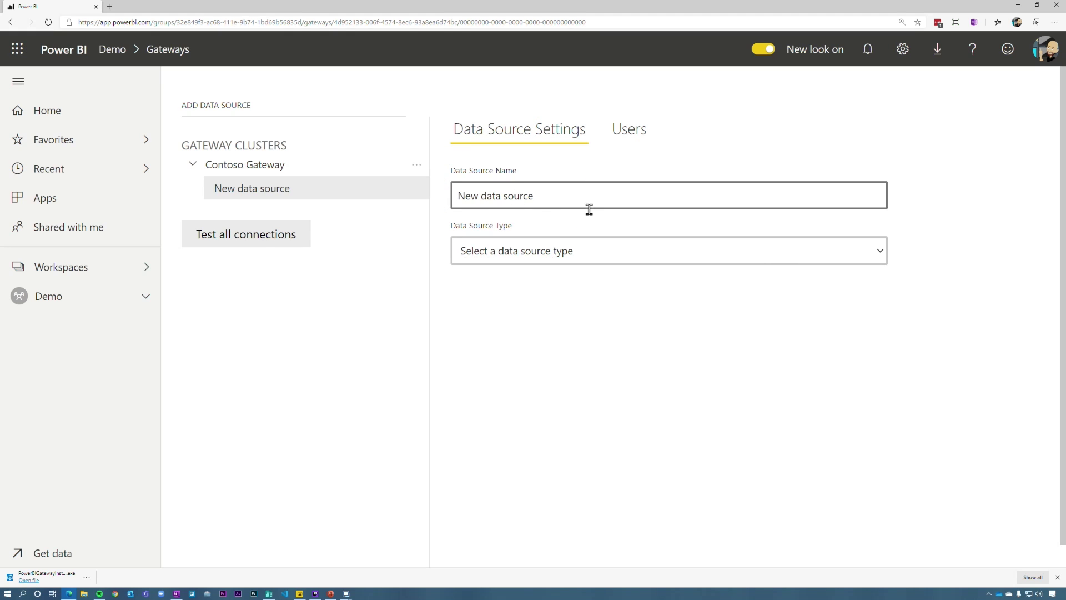
drag(588, 207, 405, 239)
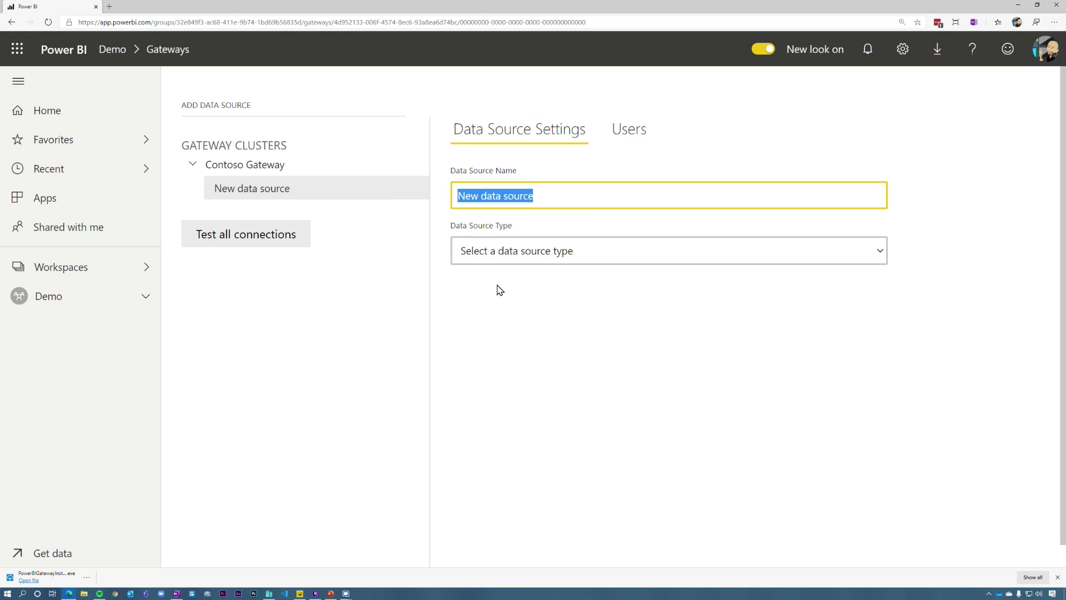
text(SQL)
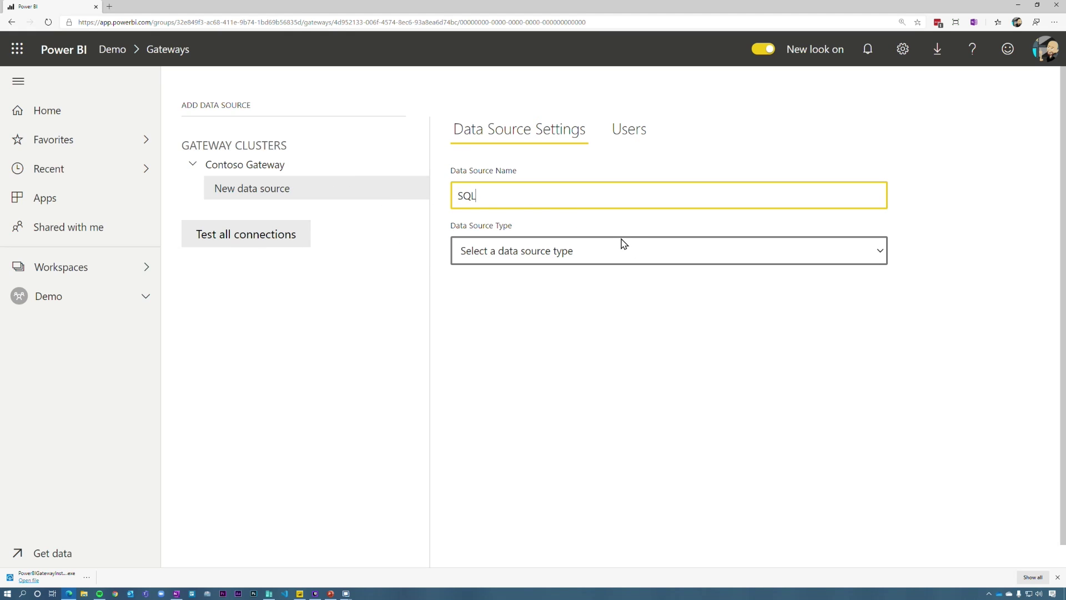
click(613, 254)
scroll(566, 381, down, 8)
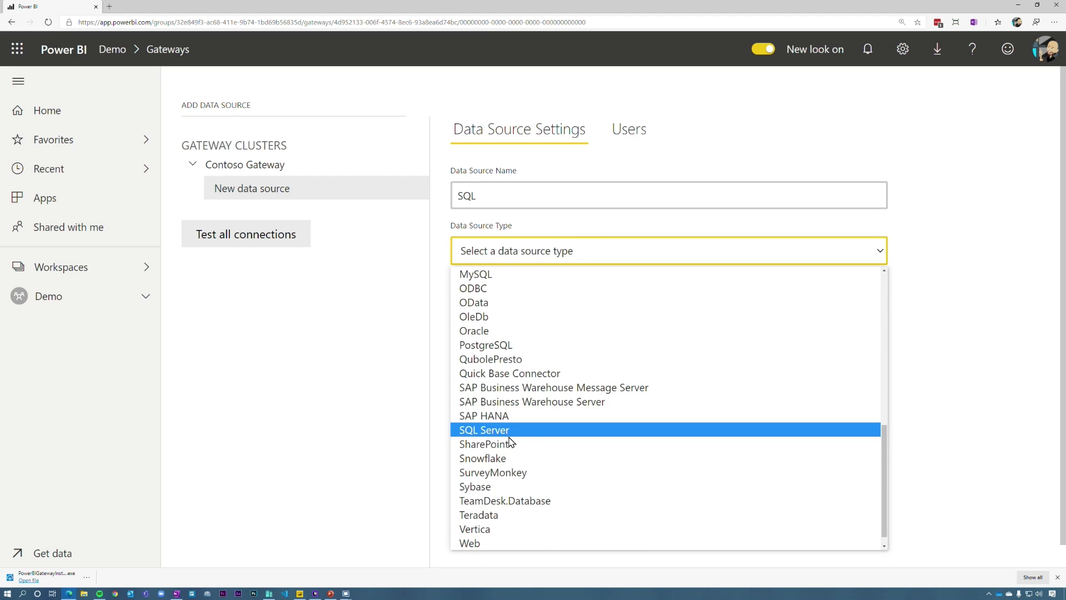
click(511, 437)
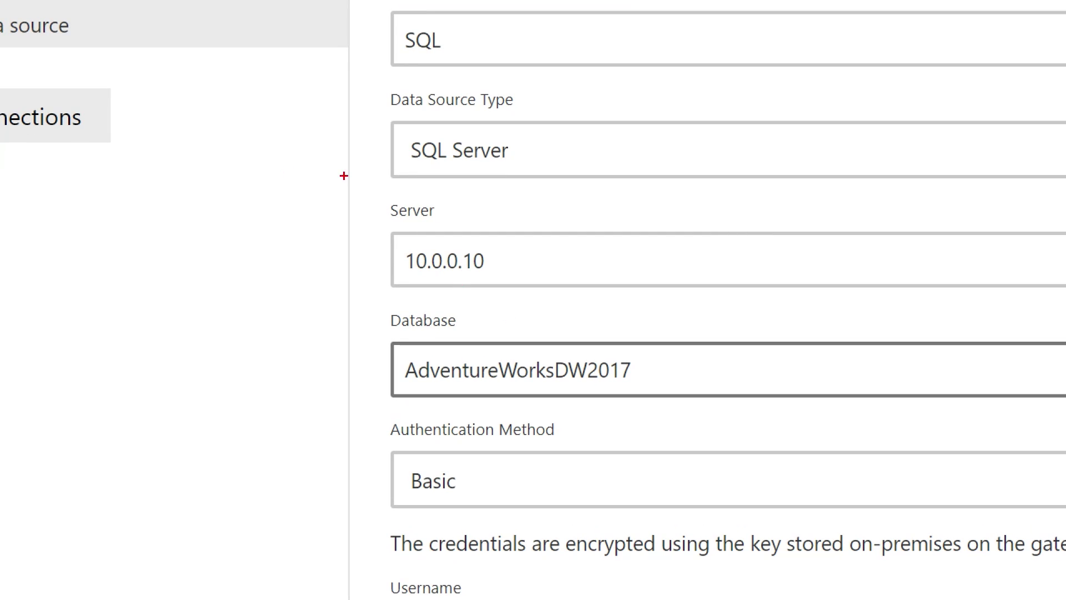
drag(374, 186, 690, 414)
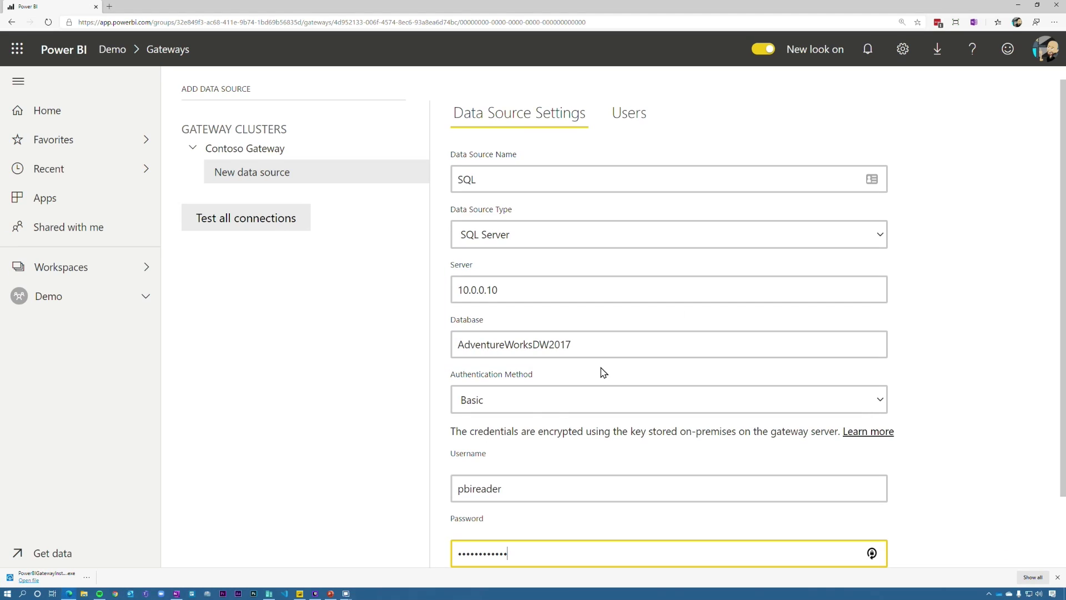
scroll(654, 134, up, 1)
scroll(645, 283, down, 2)
scroll(600, 381, down, 1)
click(469, 554)
Step: Review the SQL source's Users tab, then reopen Contoso Gateway's options for another source
scroll(625, 364, up, 2)
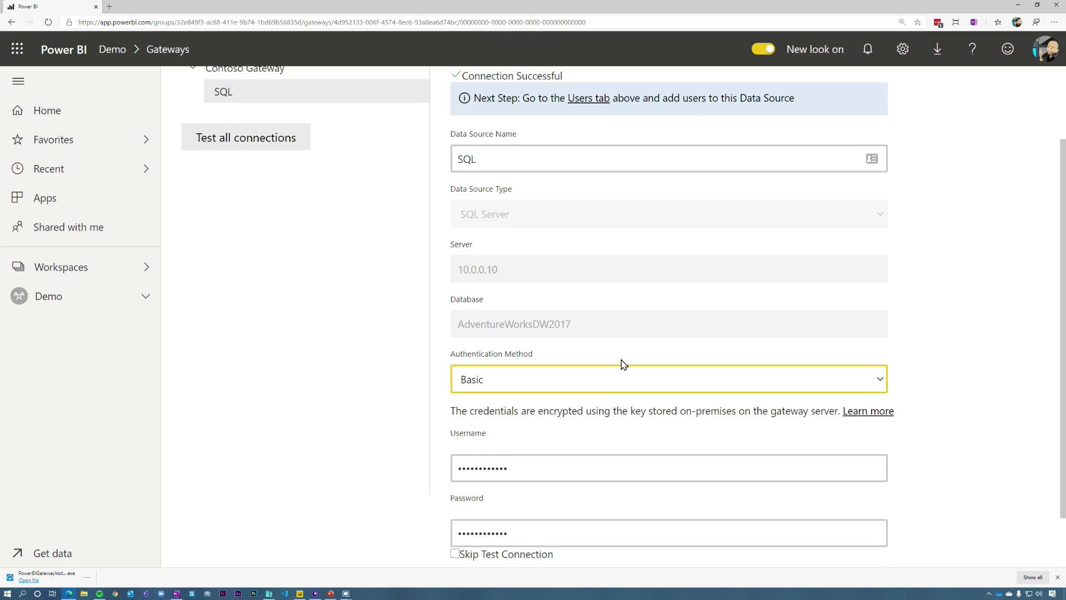
click(621, 130)
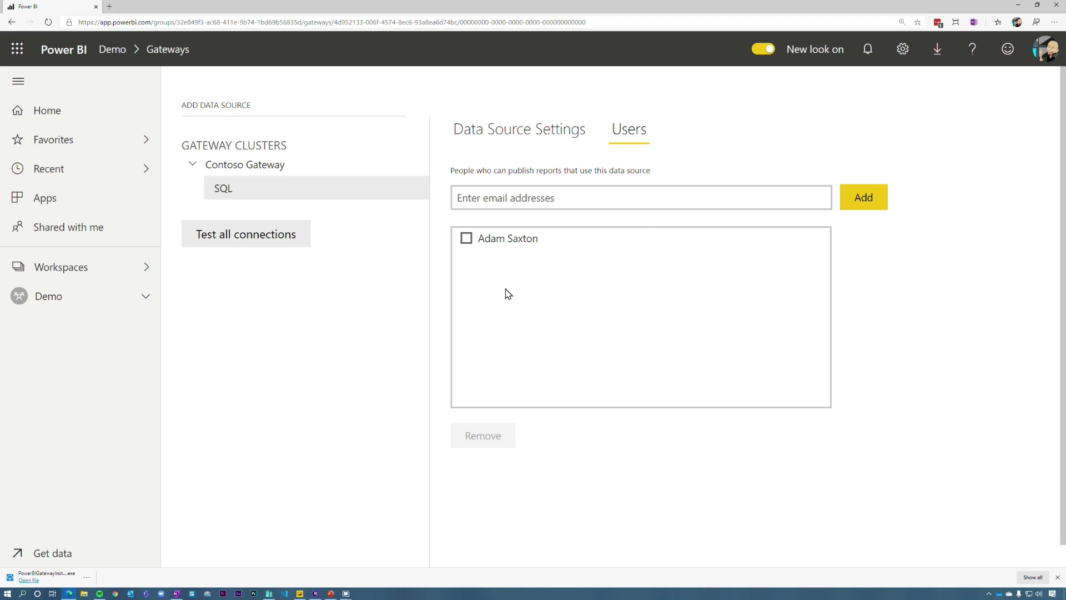
click(542, 137)
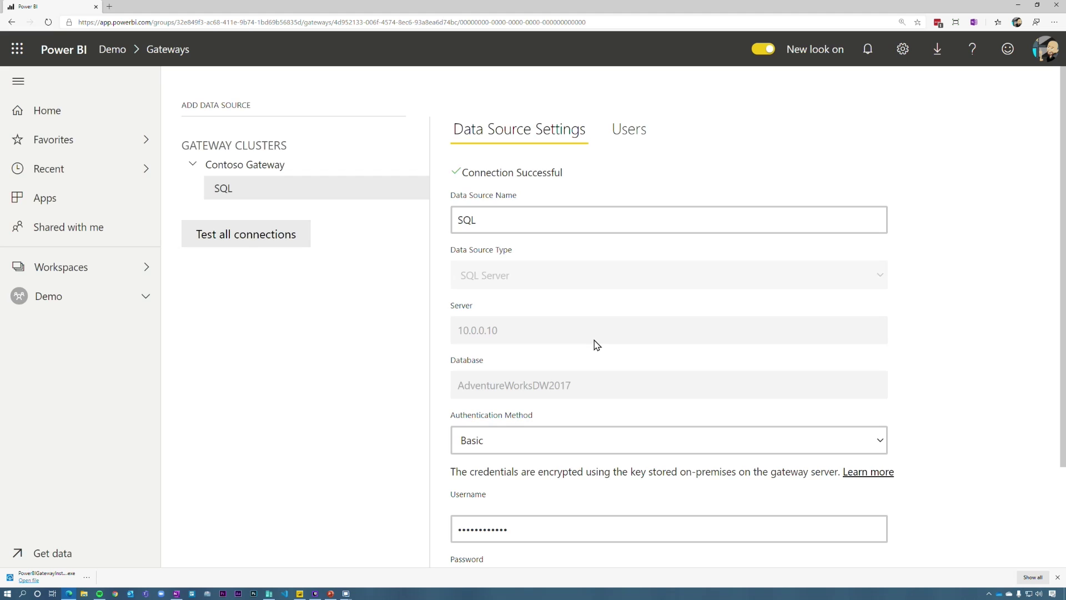
click(418, 167)
Step: Add a File data source named 'CSV' for C:\GIAC\Data\Subcategory.csv with Windows credentials, then go to Demo
click(486, 186)
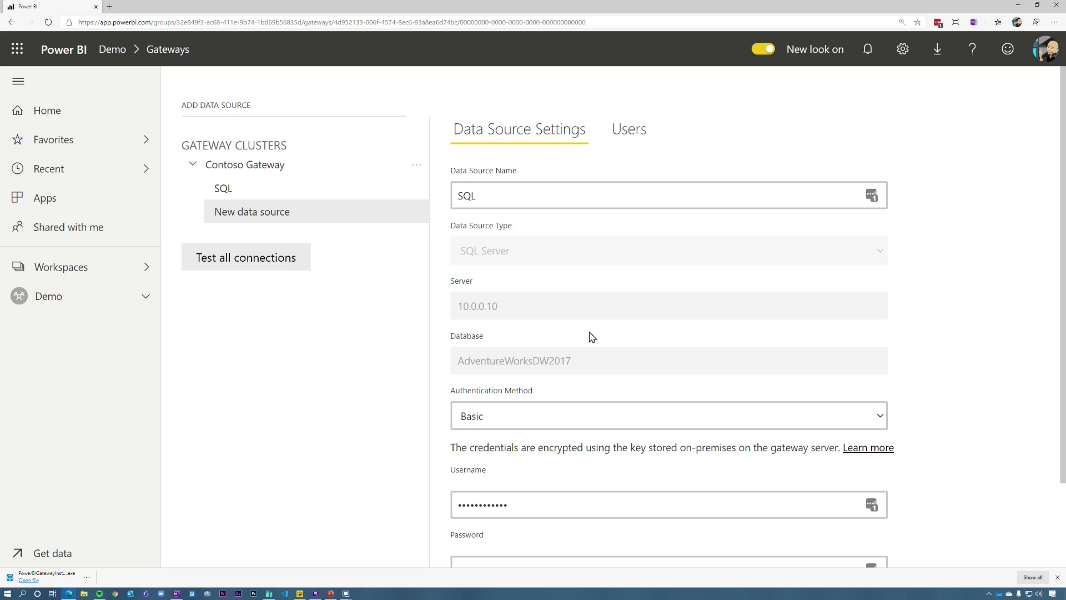
drag(547, 196, 430, 194)
text(CSV)
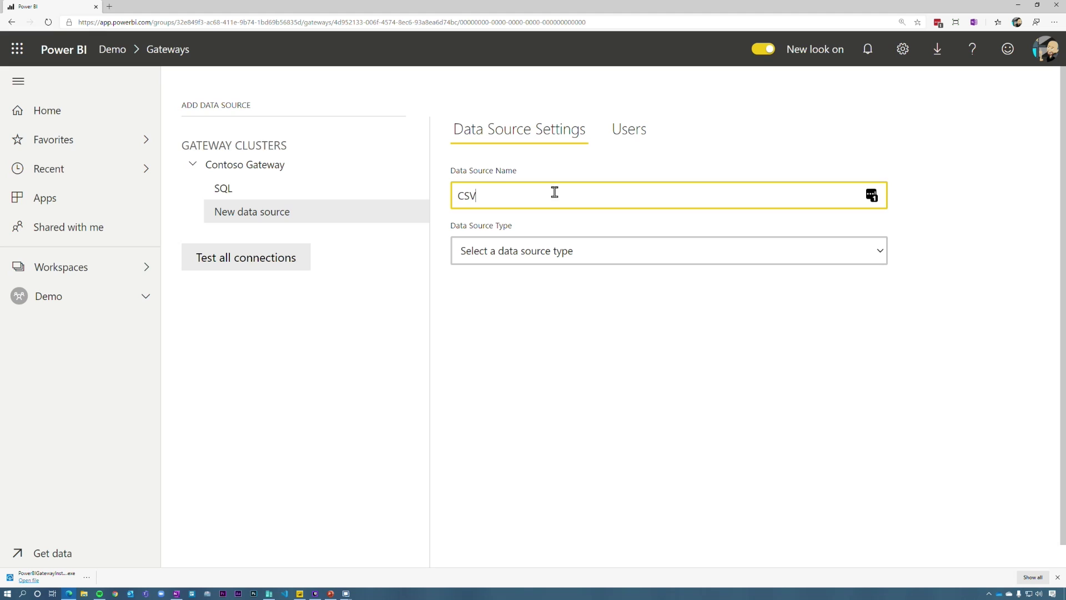
click(551, 250)
click(509, 500)
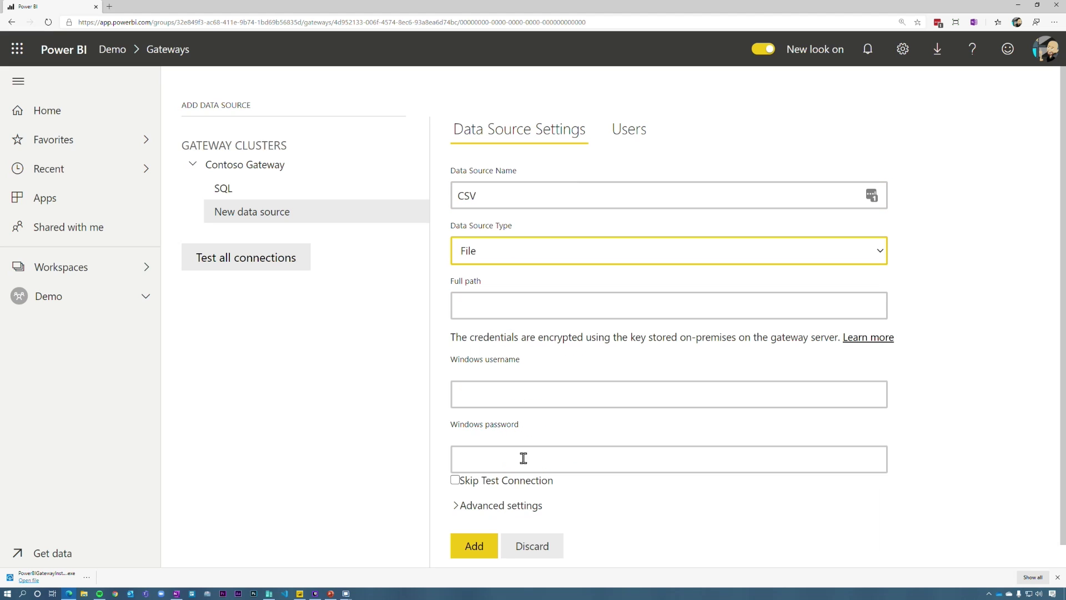
click(507, 305)
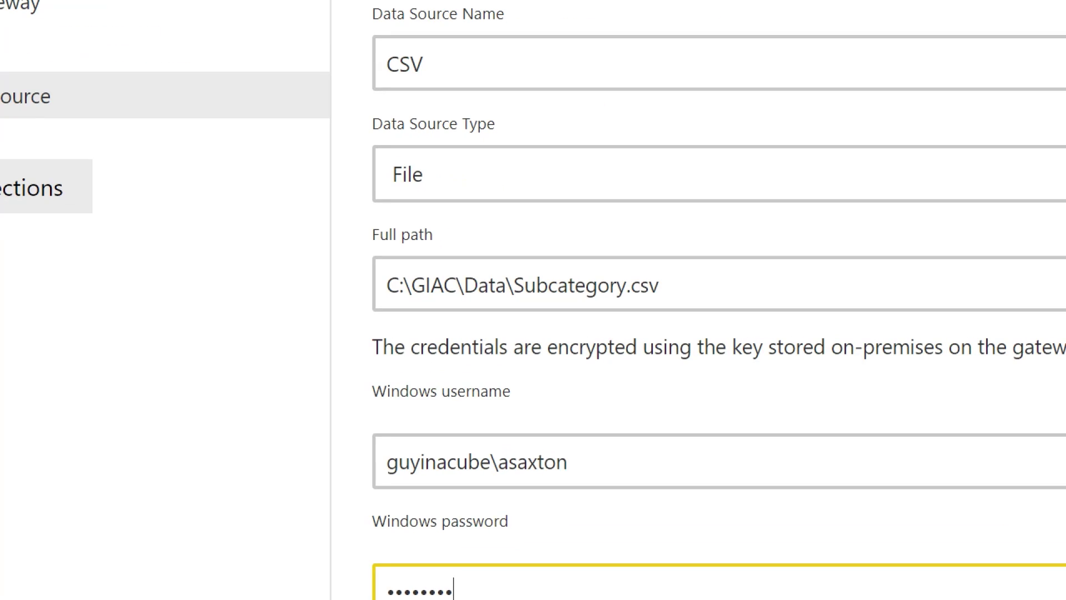
mouse_move(358, 220)
mouse_down()
mouse_move(785, 347)
mouse_move(748, 312)
mouse_move(742, 319)
mouse_up()
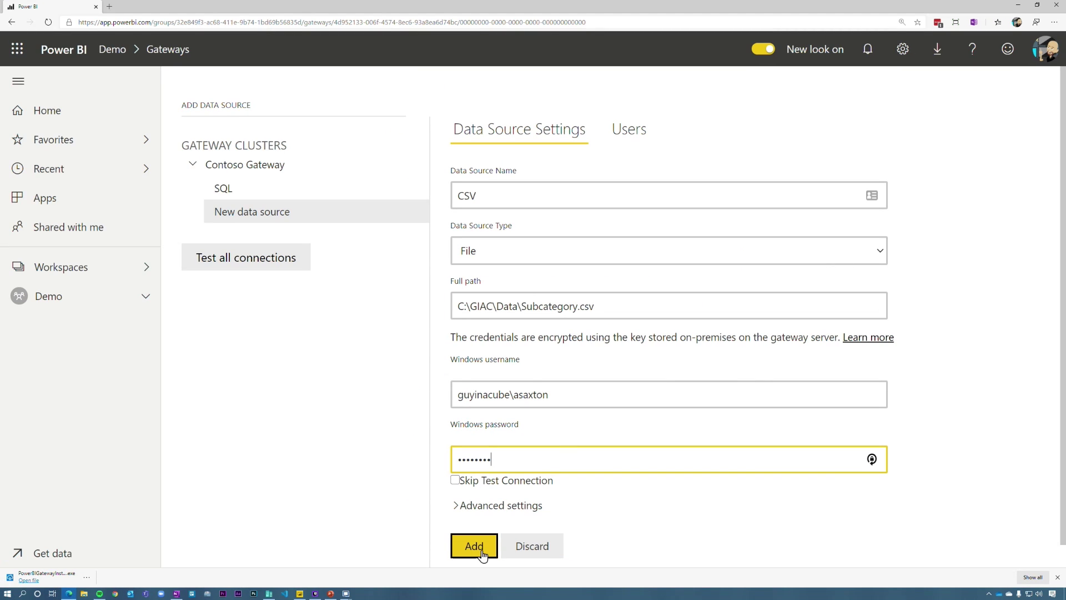
click(474, 546)
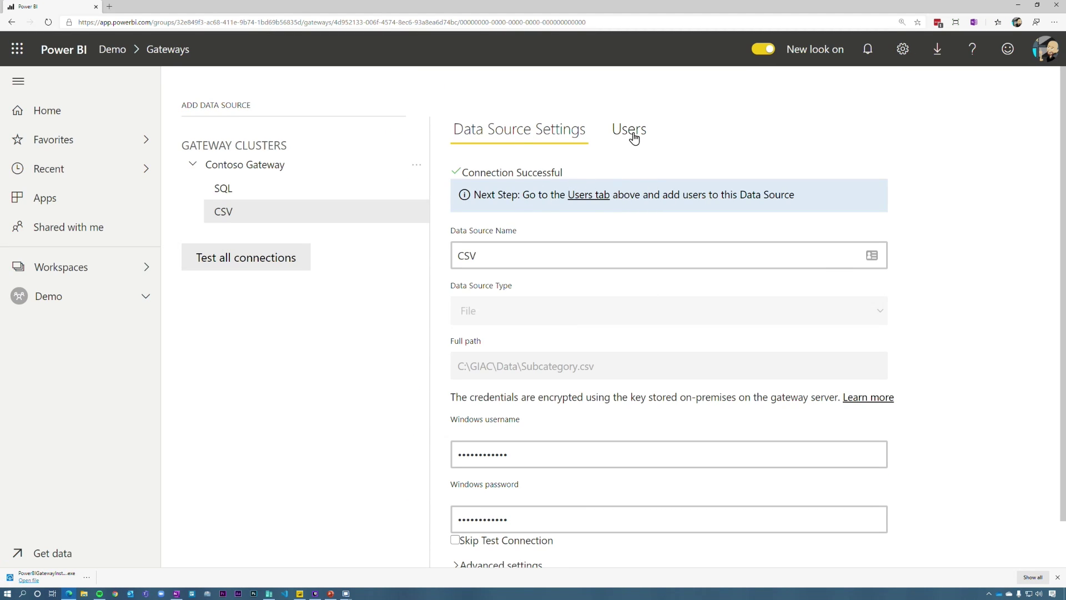
click(52, 296)
Step: Switch AdventureWorks Local to Contoso Gateway, mapping the File source to CSV and SqlServer to SQL
click(416, 176)
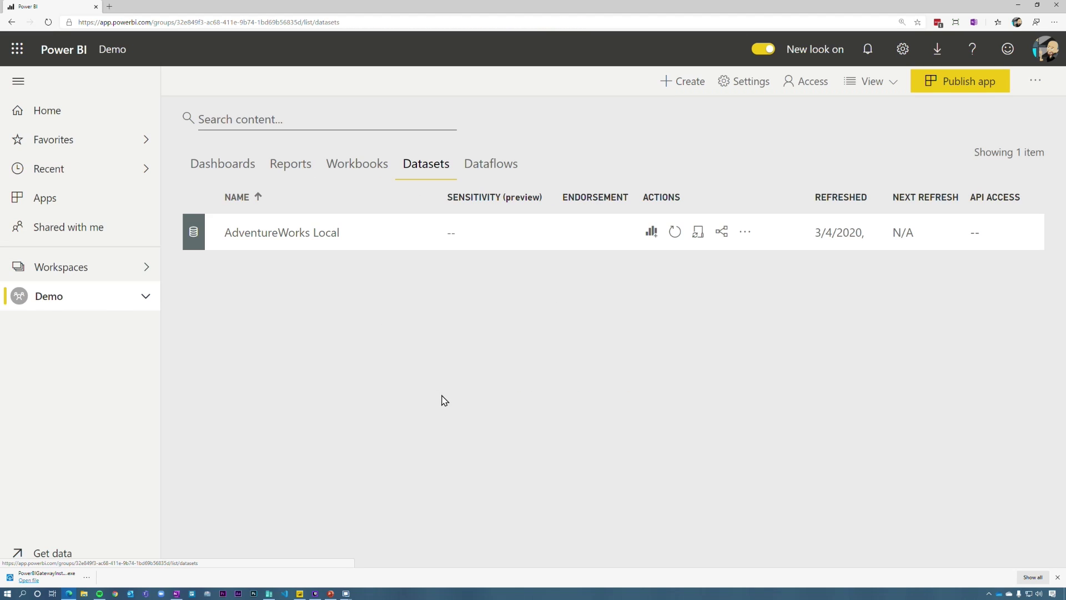
click(698, 232)
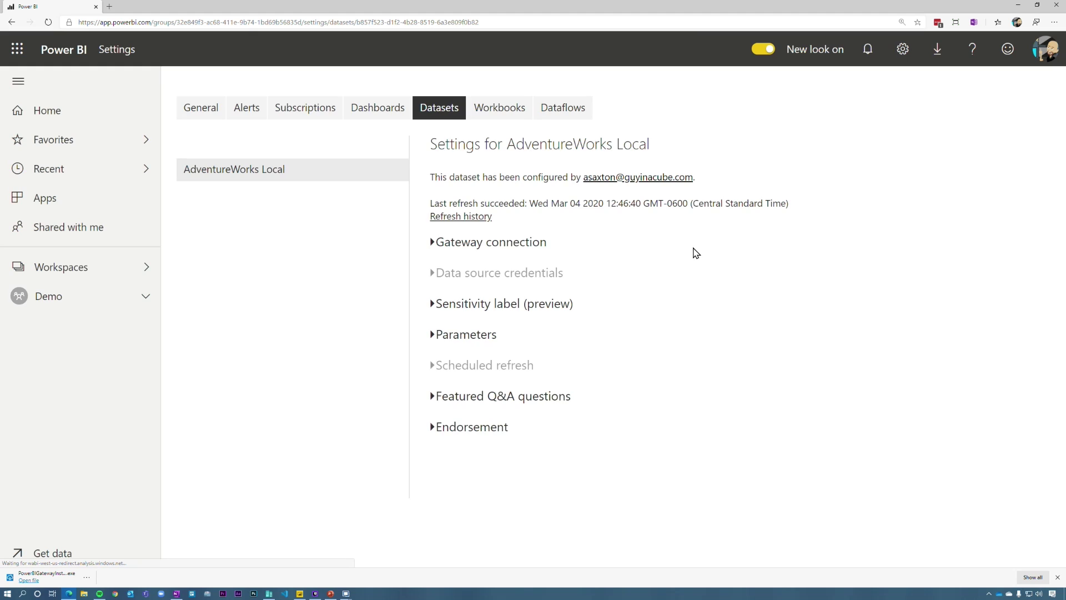
click(477, 243)
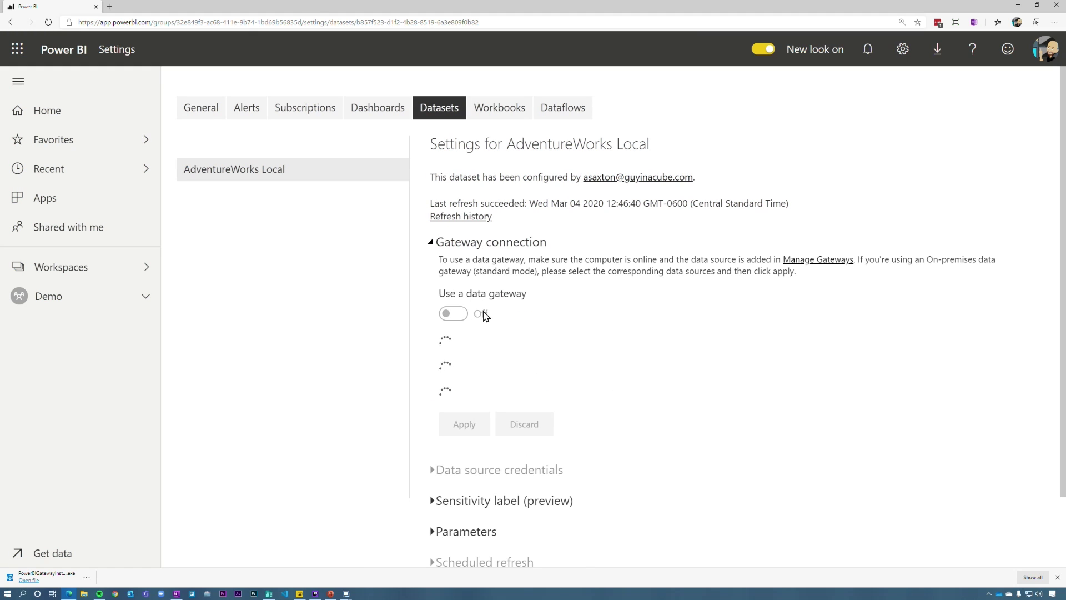
click(447, 315)
scroll(409, 341, down, 3)
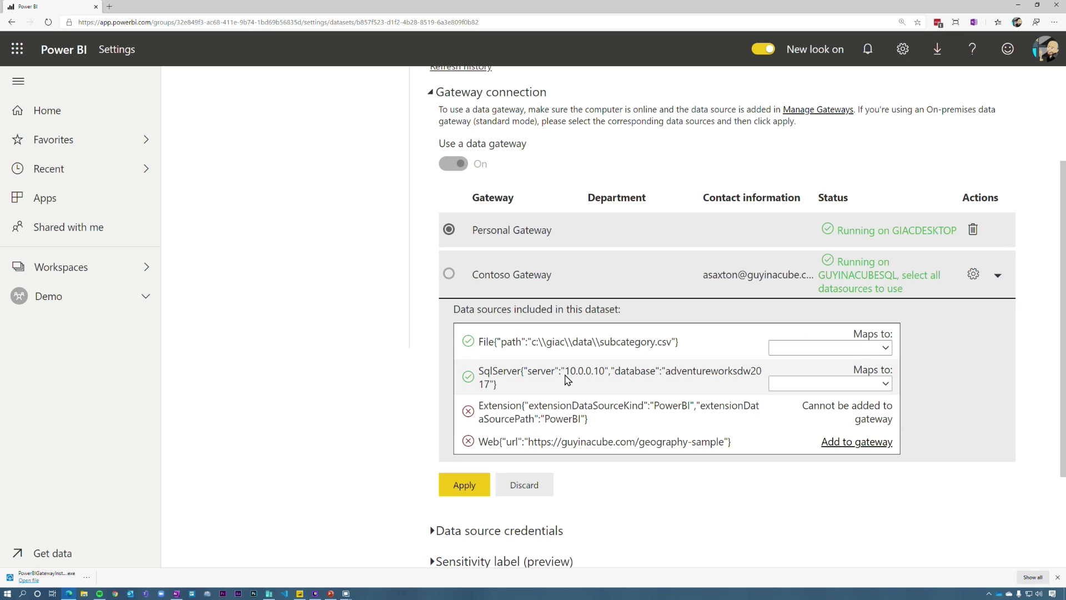
click(827, 348)
click(823, 377)
click(821, 384)
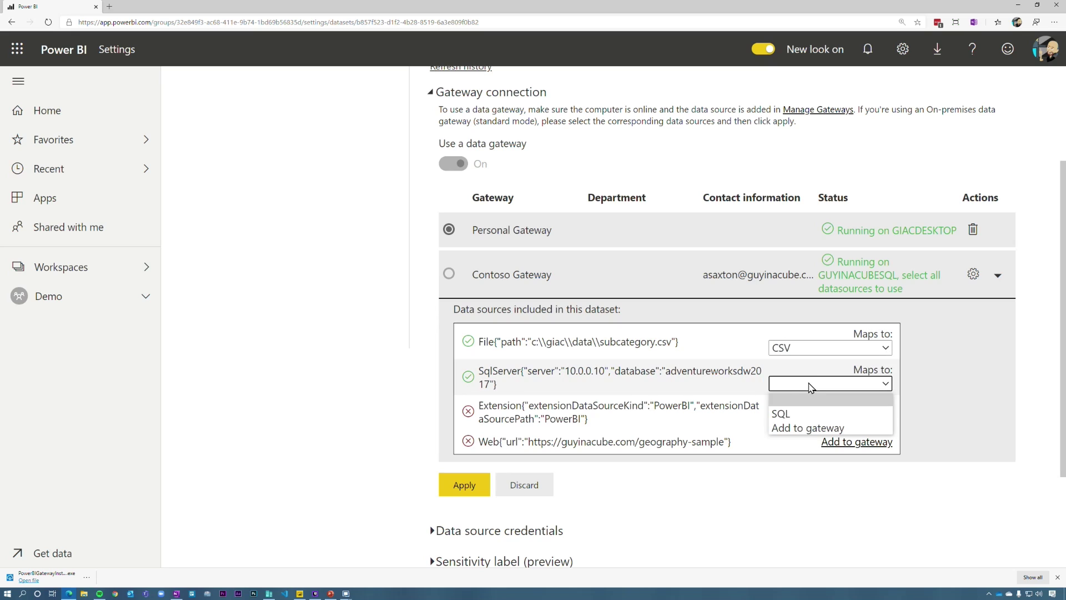
click(788, 412)
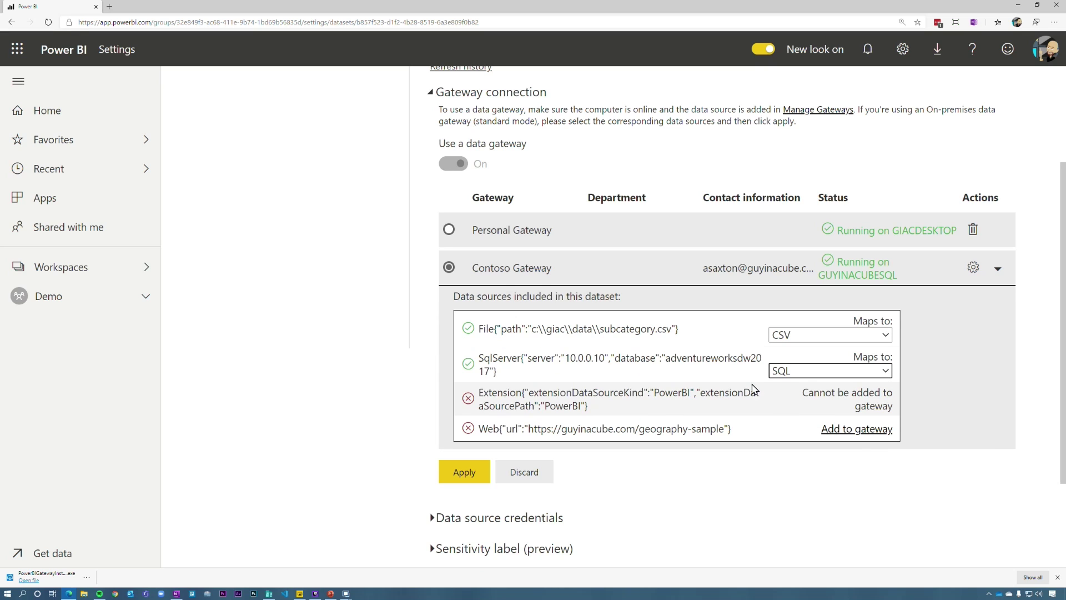
click(464, 472)
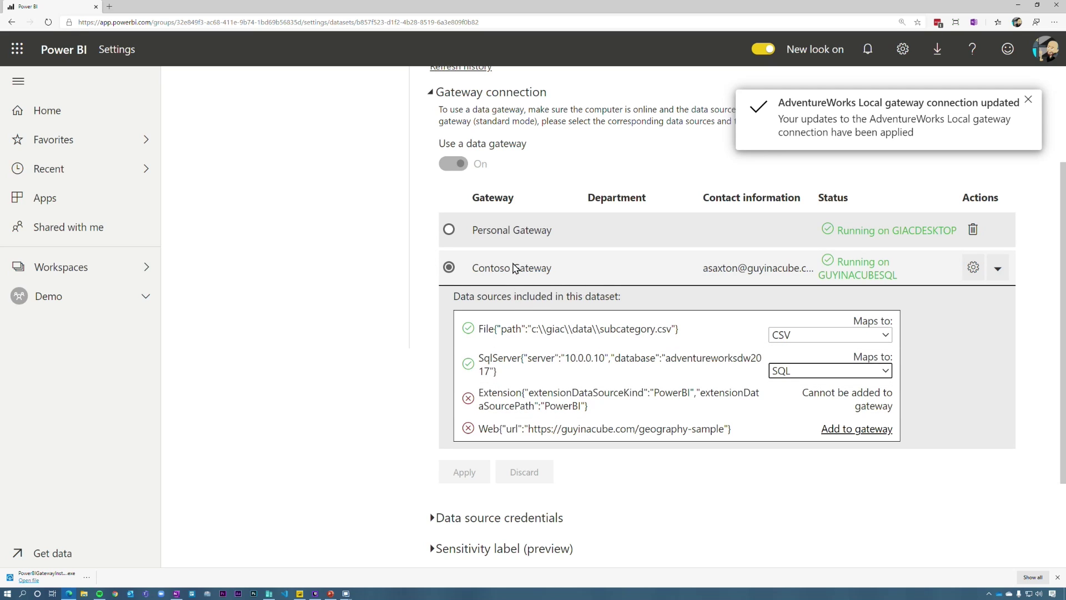
scroll(555, 361, down, 2)
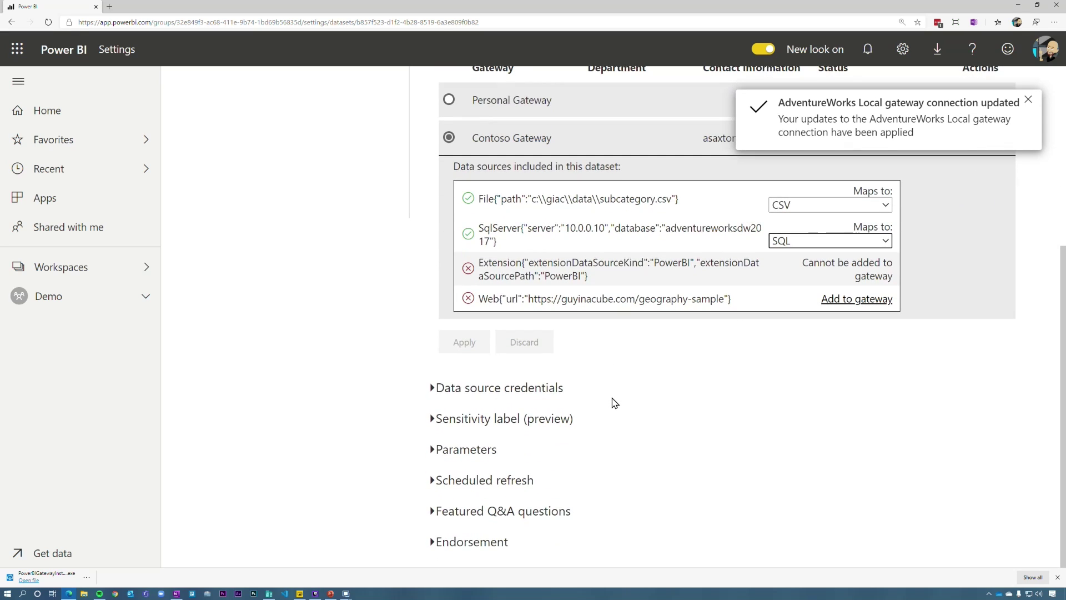
Step: Sign in the PowerBI and Web source credentials for AdventureWorks Local, then return to Demo
click(490, 390)
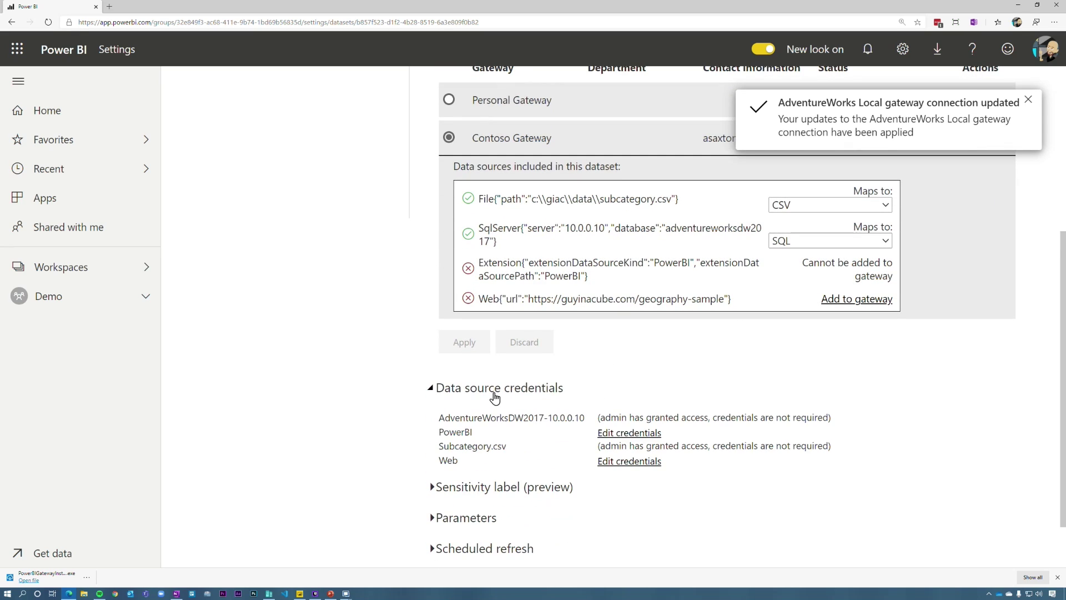
click(641, 438)
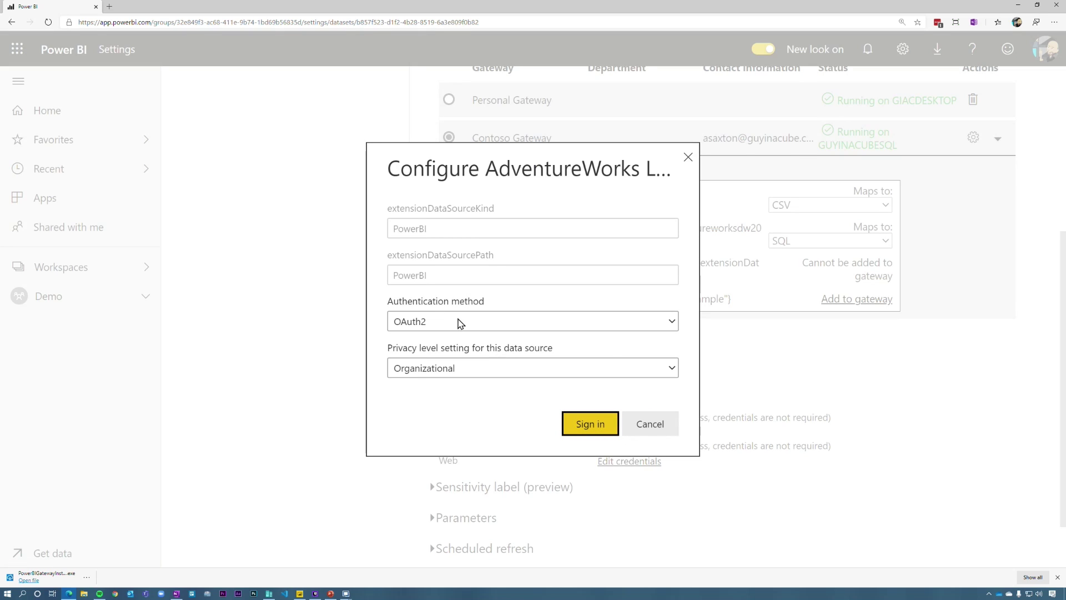
click(606, 429)
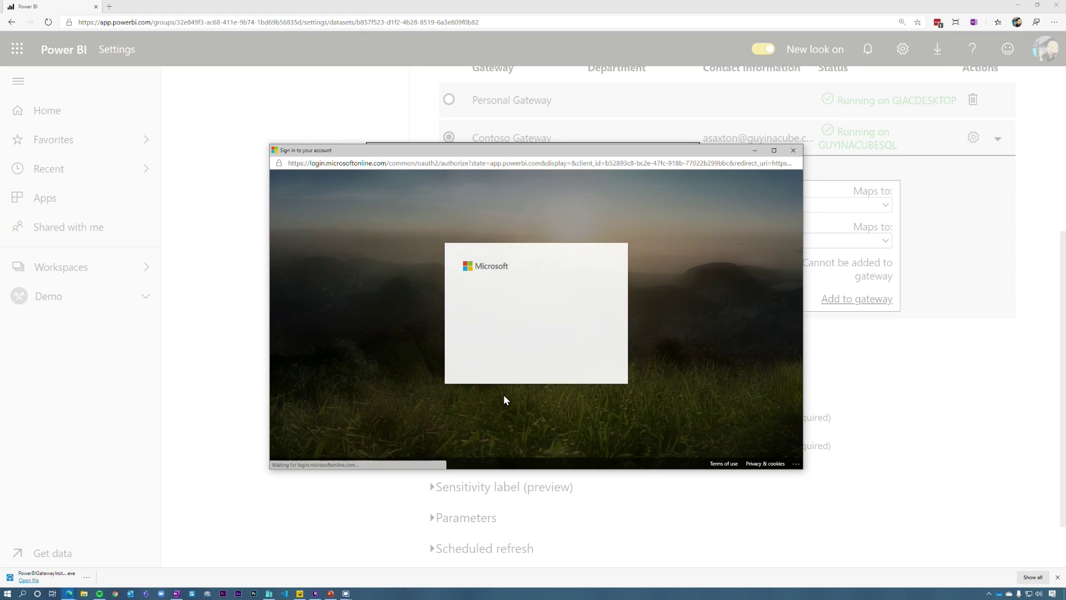
click(530, 312)
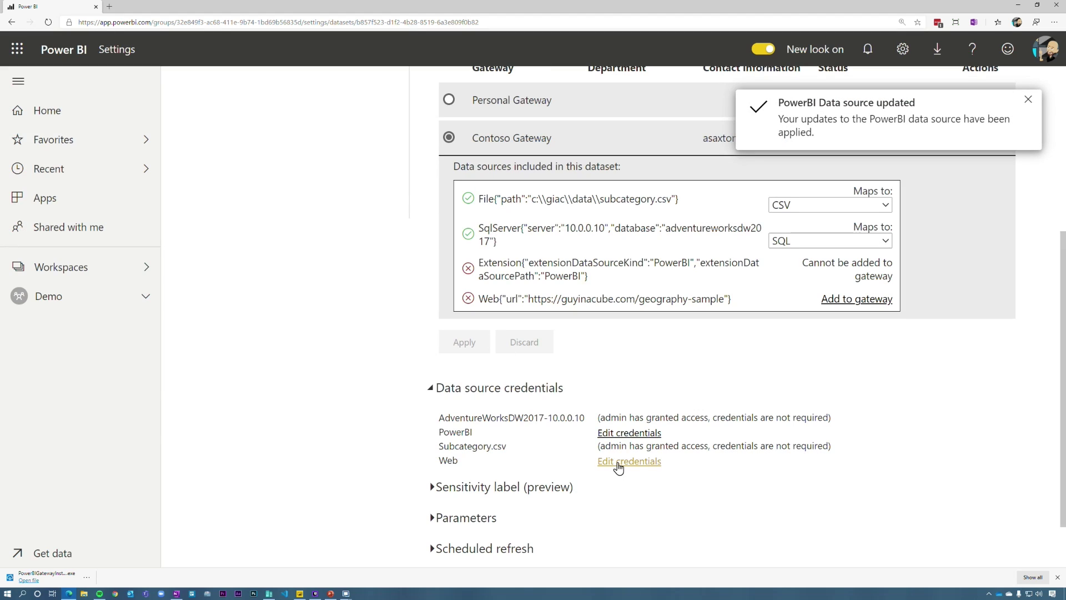
click(616, 462)
click(566, 400)
click(45, 295)
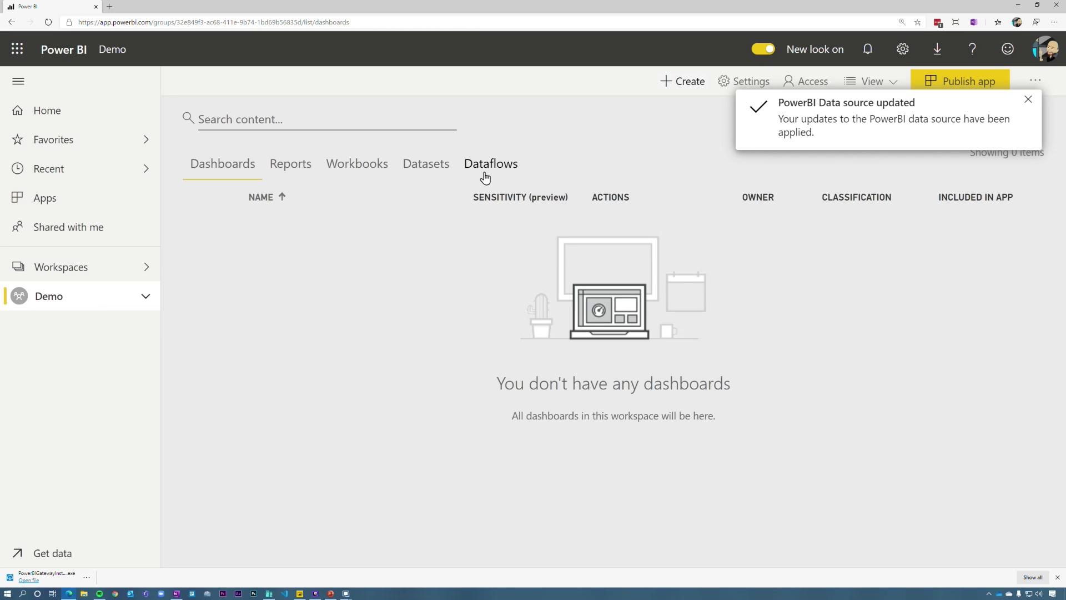
Step: Open AdventureWorks Local's refresh history to confirm the 1:15:30 PM on-demand refresh completed
click(438, 173)
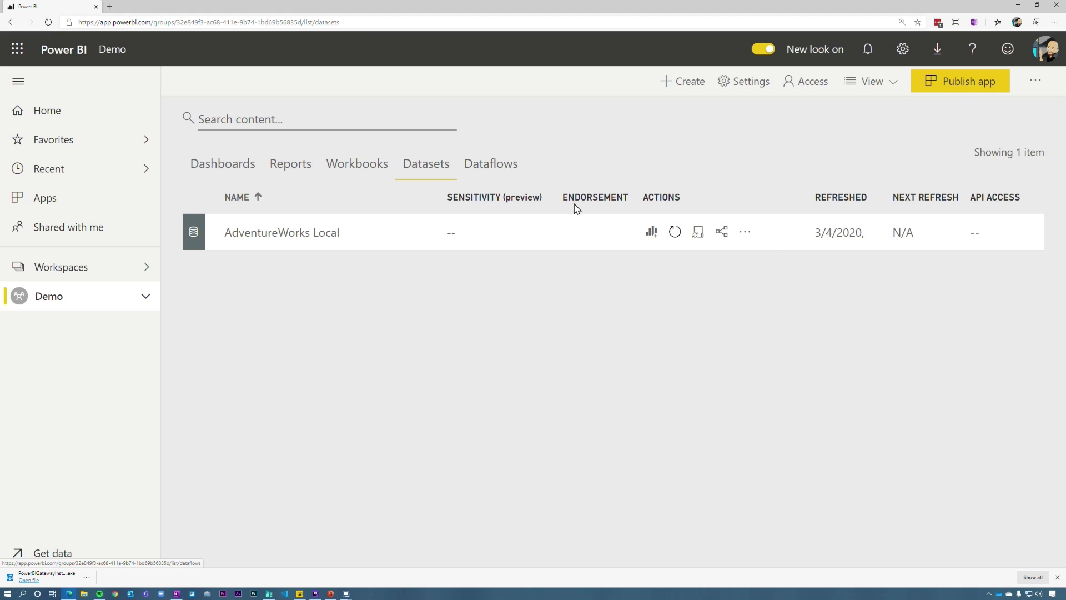
click(695, 235)
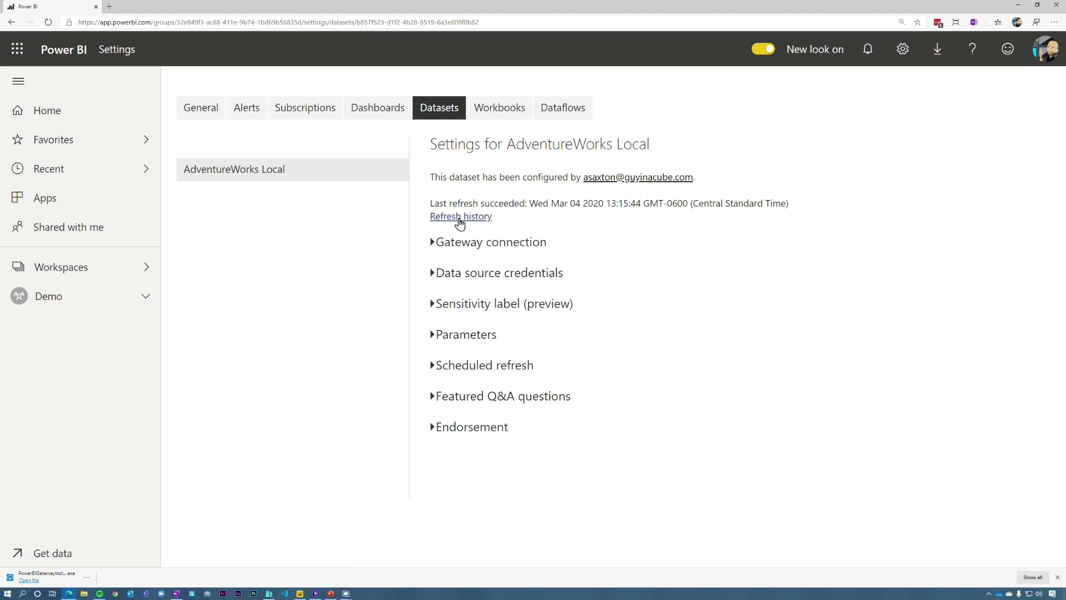
click(456, 218)
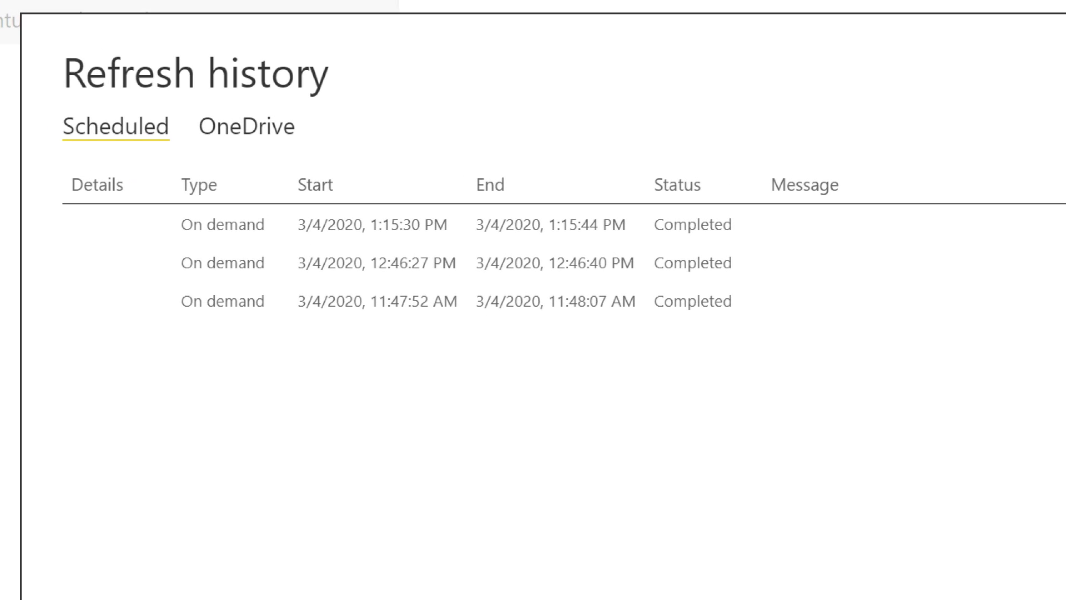
mouse_move(141, 174)
mouse_down()
mouse_move(285, 202)
mouse_move(794, 240)
mouse_up()
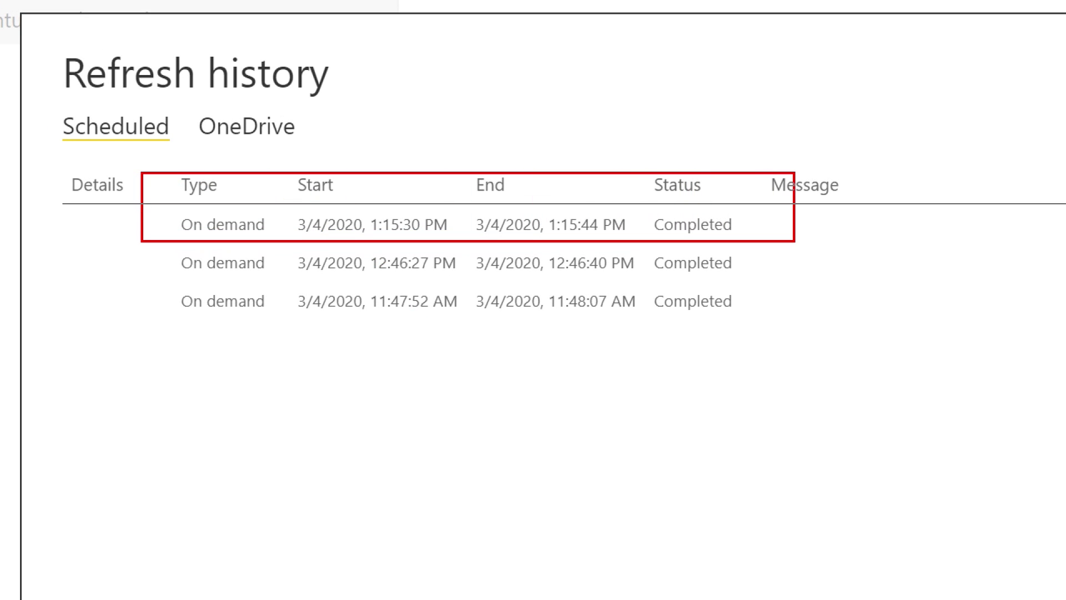